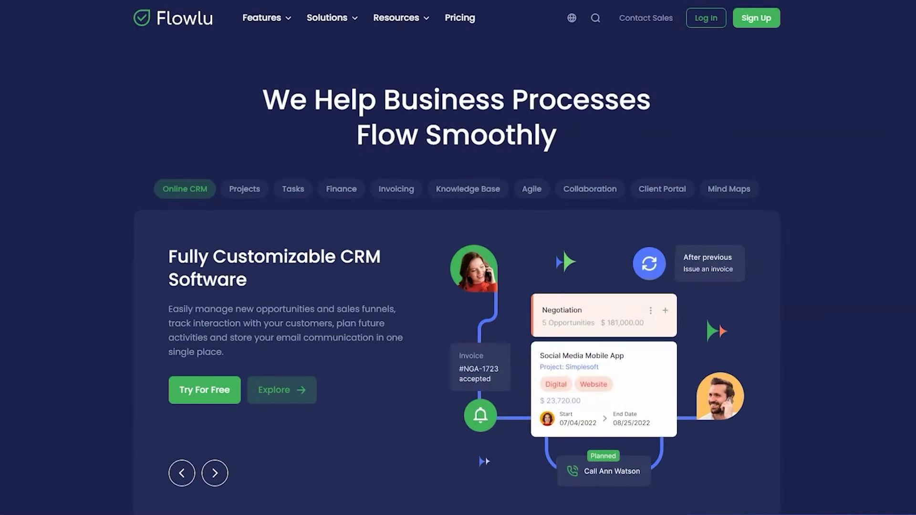
# - Scroll down the Flowlu homepage past the reviews, integrations and trial banner
pyautogui.scroll(-2, 459, 258)
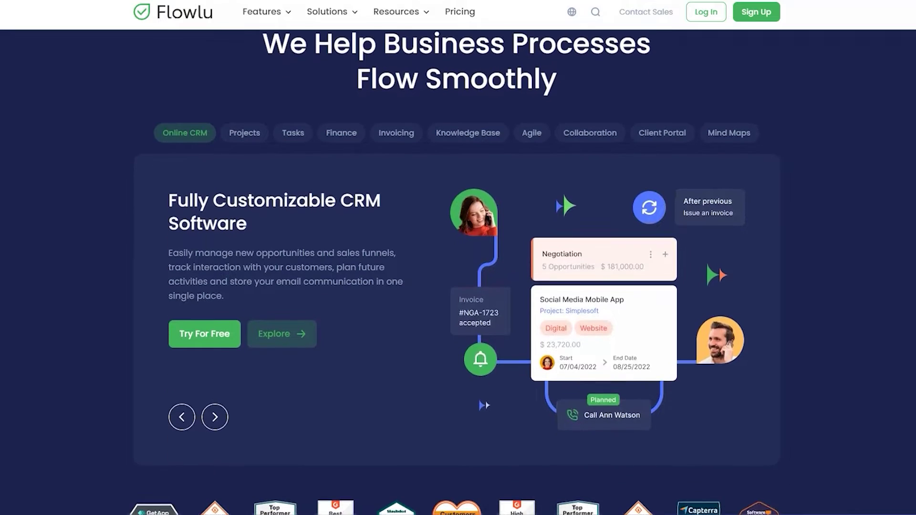
pyautogui.scroll(-3, 459, 258)
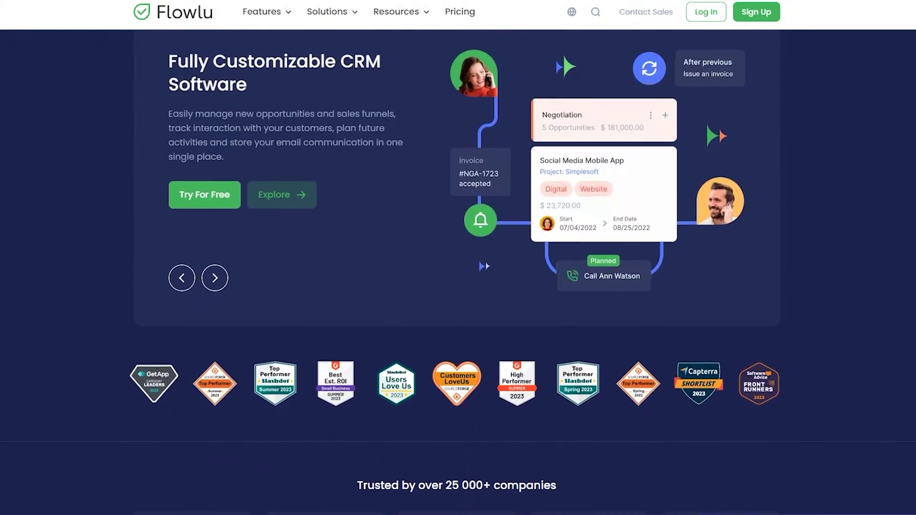
pyautogui.scroll(-3, 458, 258)
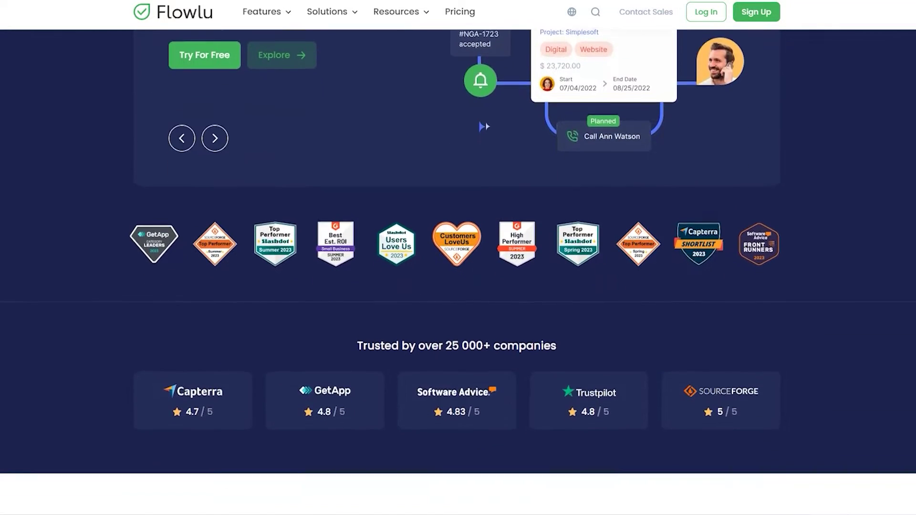
pyautogui.scroll(-3, 459, 258)
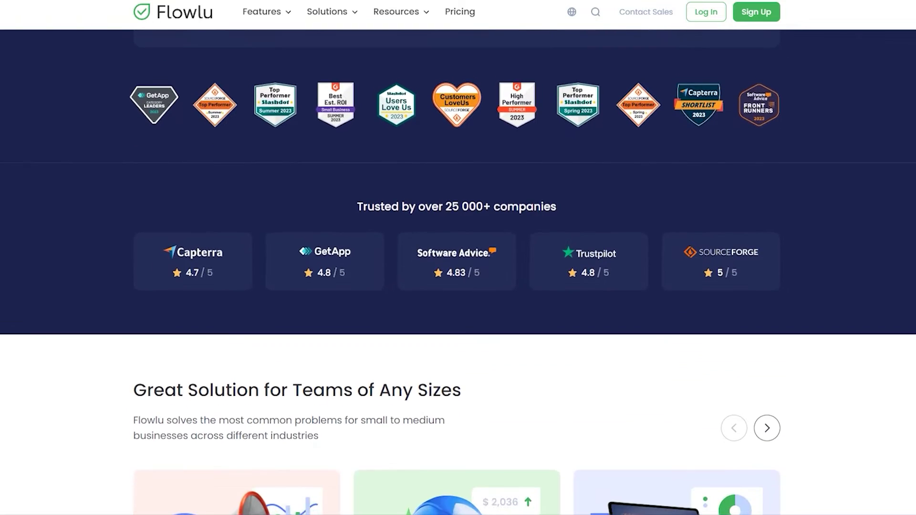
pyautogui.scroll(-3, 458, 258)
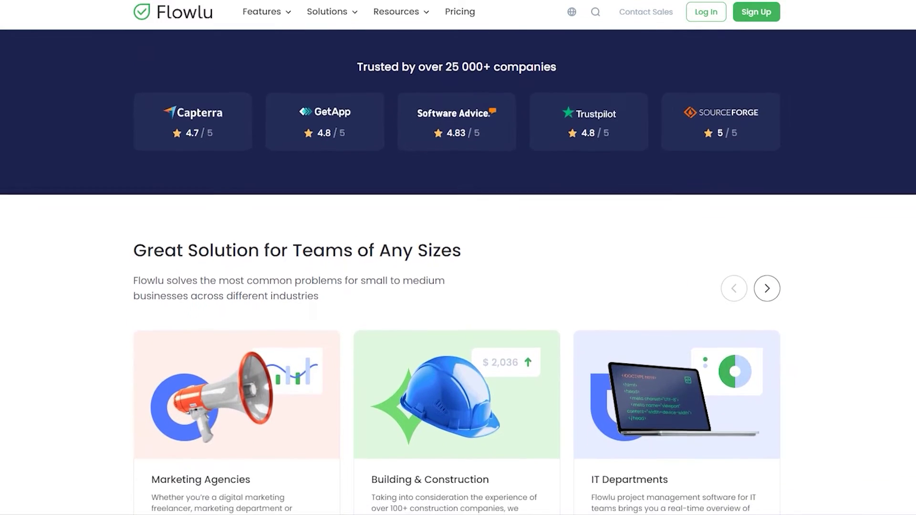
pyautogui.scroll(-3, 458, 258)
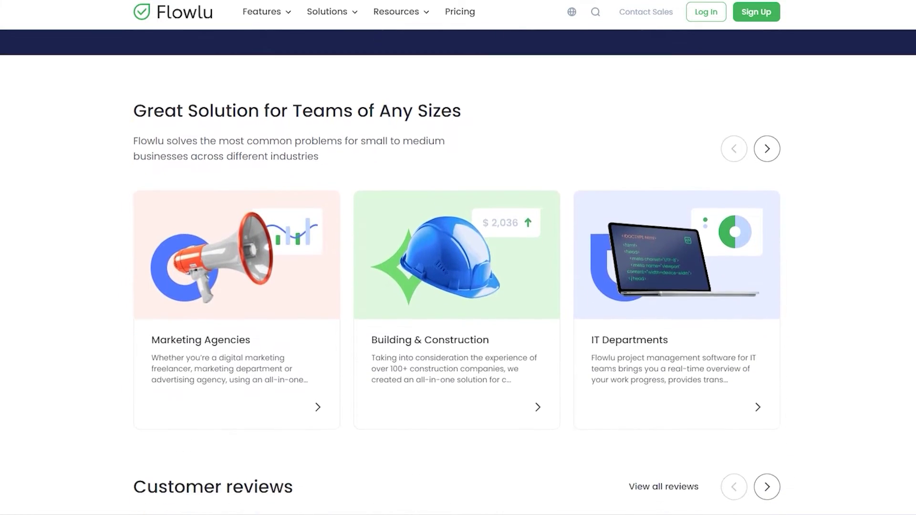
pyautogui.scroll(-3, 459, 257)
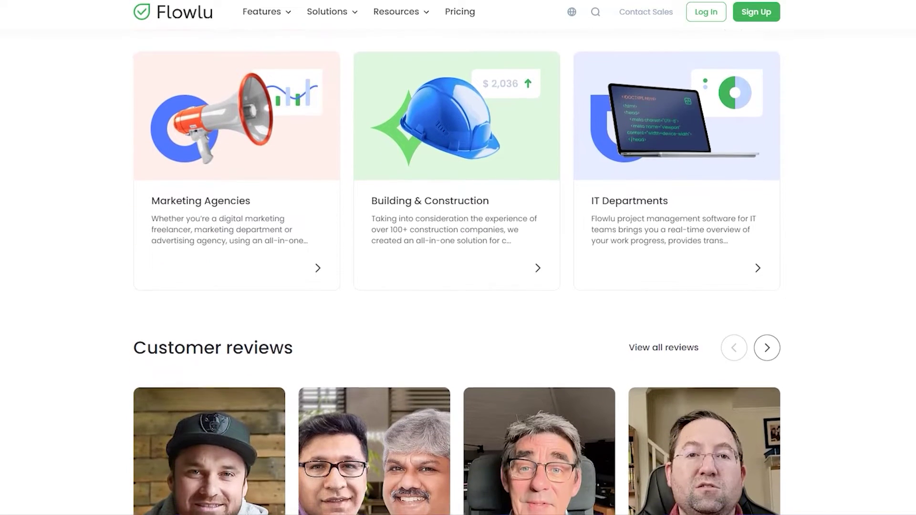
pyautogui.scroll(-3, 459, 258)
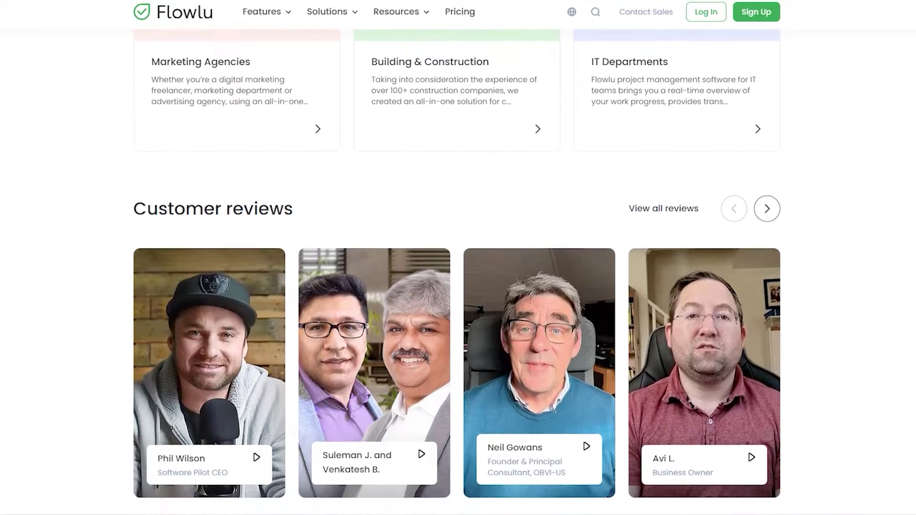
pyautogui.scroll(-3, 458, 258)
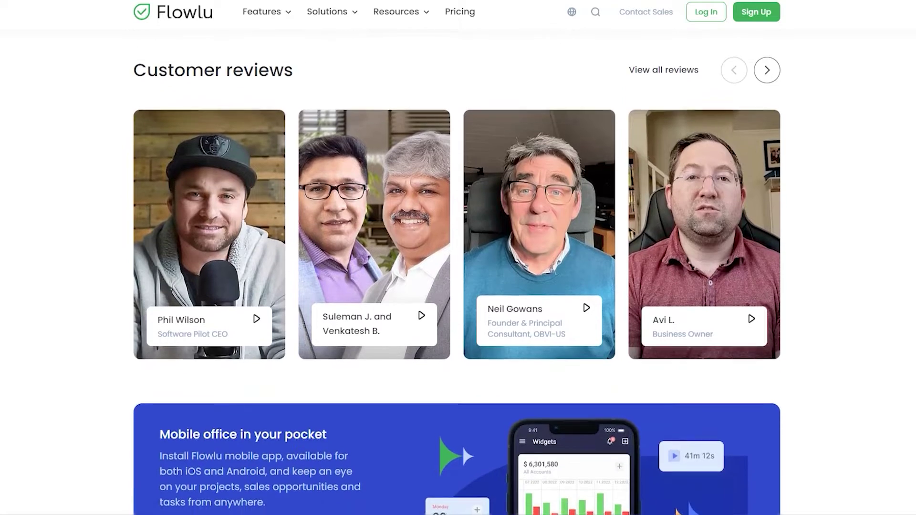
pyautogui.scroll(-3, 458, 257)
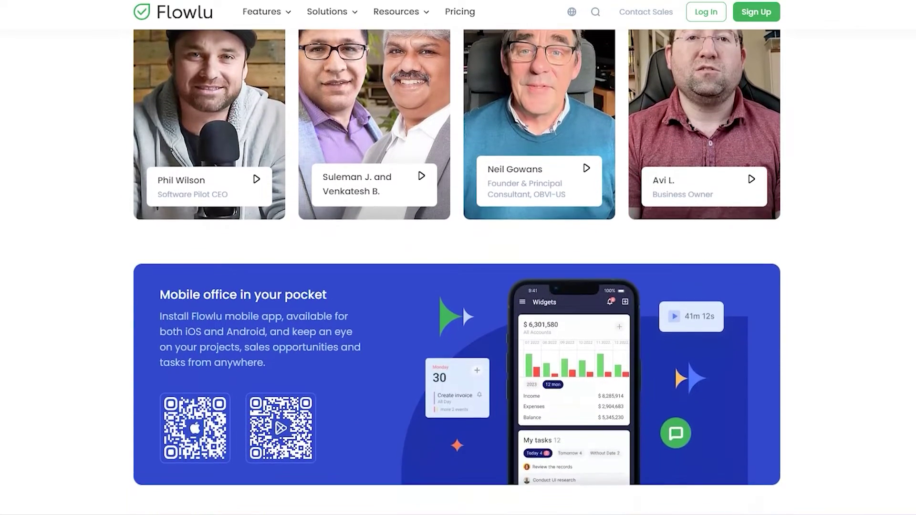
pyautogui.scroll(-3, 458, 258)
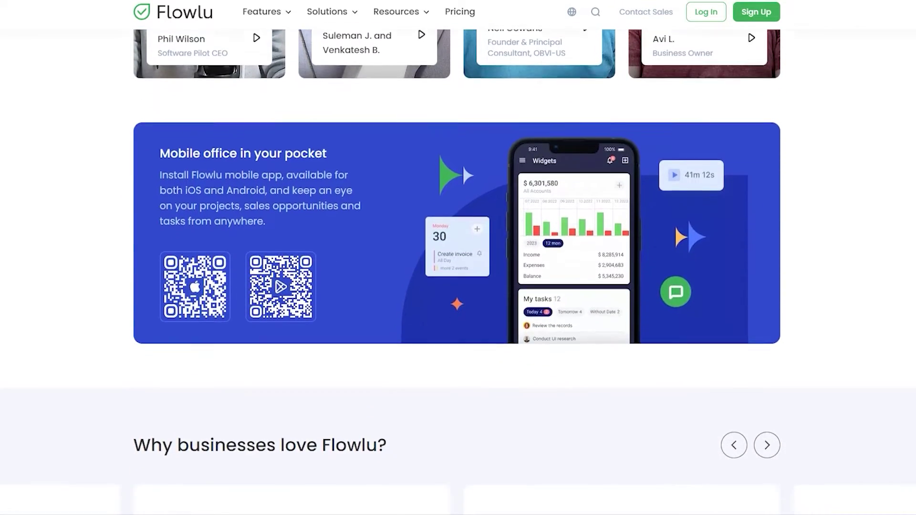
pyautogui.scroll(-3, 458, 258)
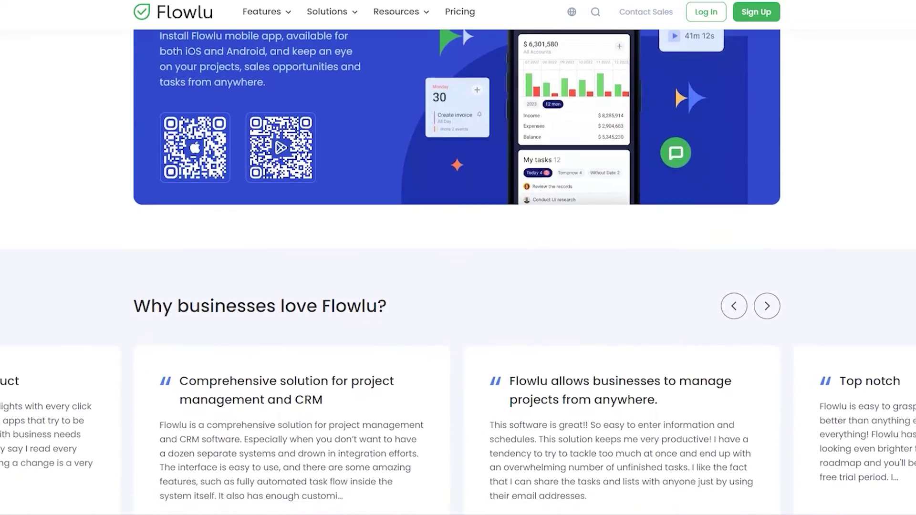
pyautogui.scroll(-3, 458, 258)
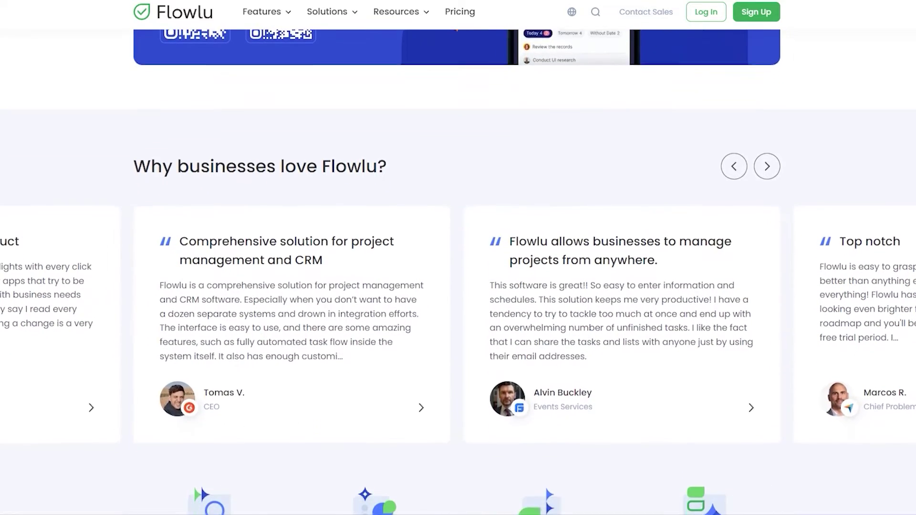
pyautogui.scroll(-3, 458, 258)
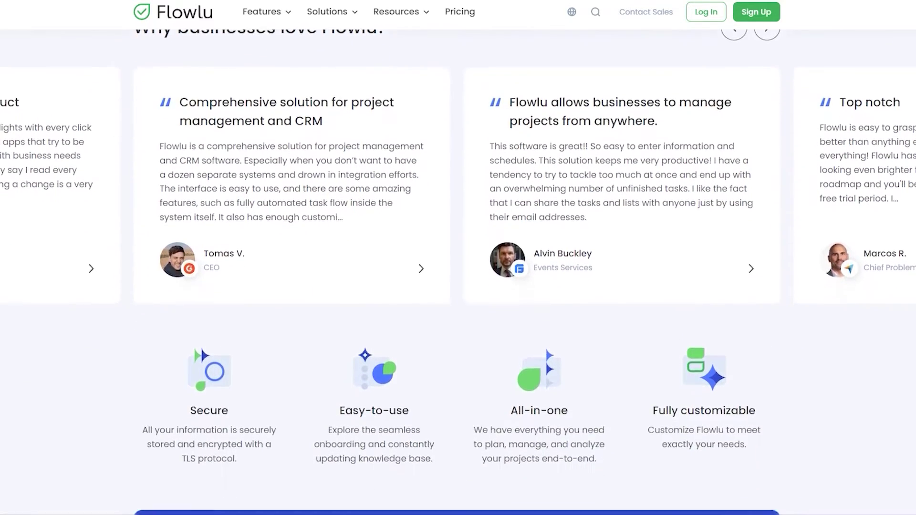
pyautogui.scroll(-3, 458, 258)
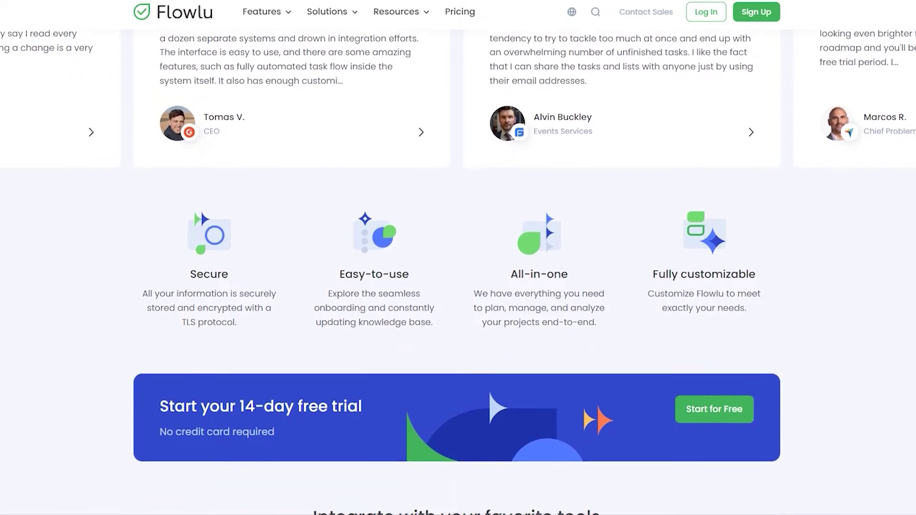
pyautogui.scroll(-3, 458, 258)
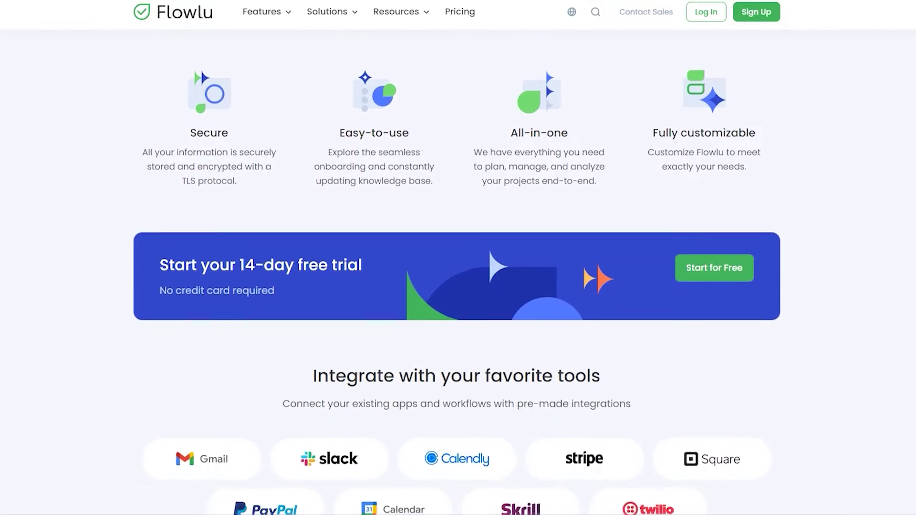
pyautogui.scroll(-3, 459, 258)
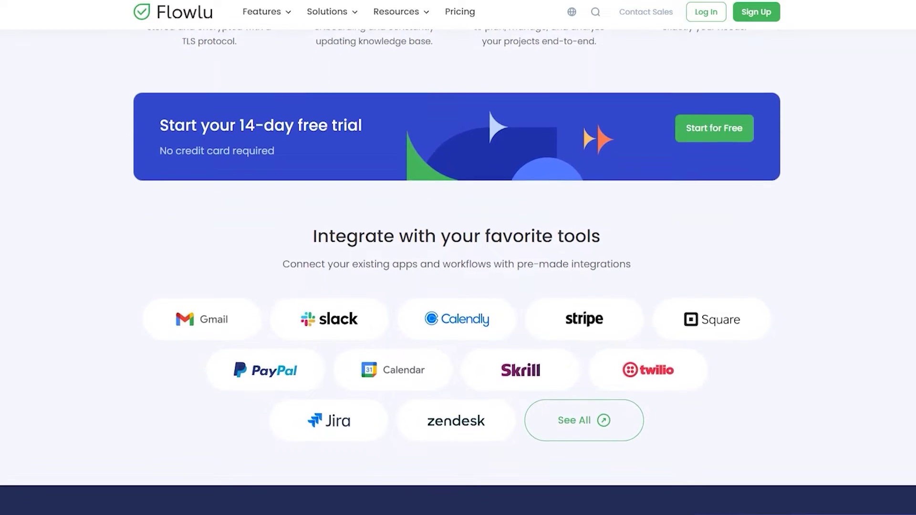
pyautogui.scroll(-3, 459, 257)
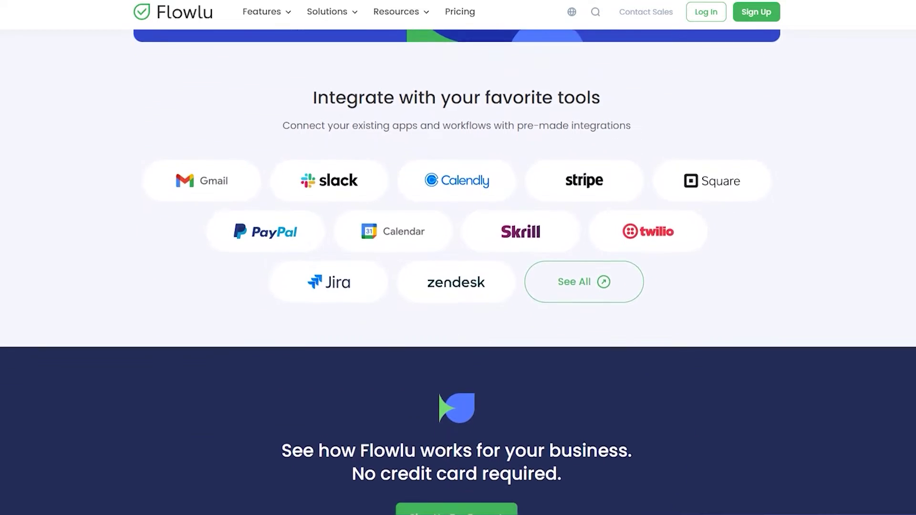
pyautogui.scroll(-3, 458, 258)
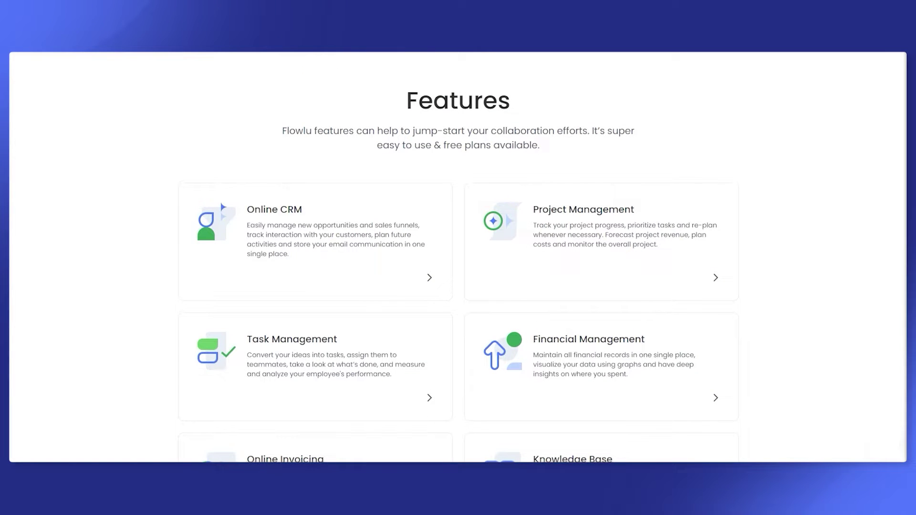
# - Scroll through the Features list of Online CRM, Project, Task and Financial Management
pyautogui.scroll(-2, 458, 257)
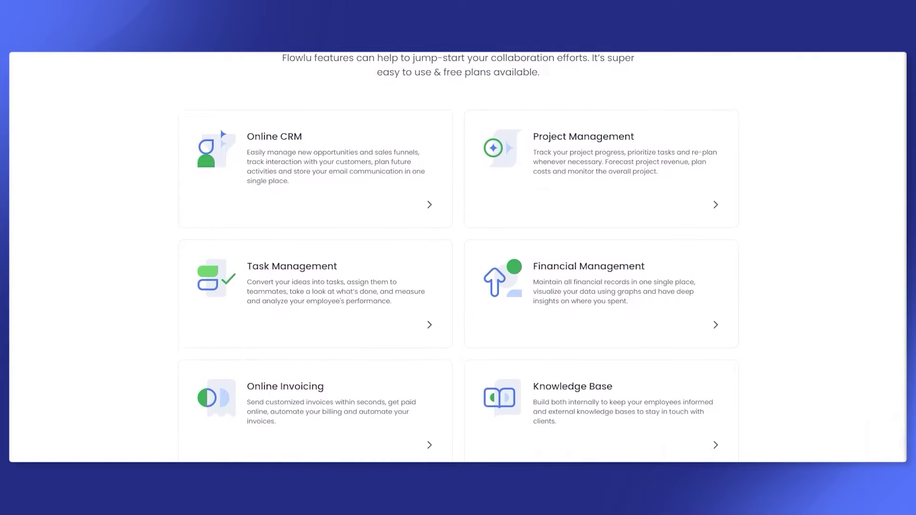
pyautogui.scroll(-2, 459, 258)
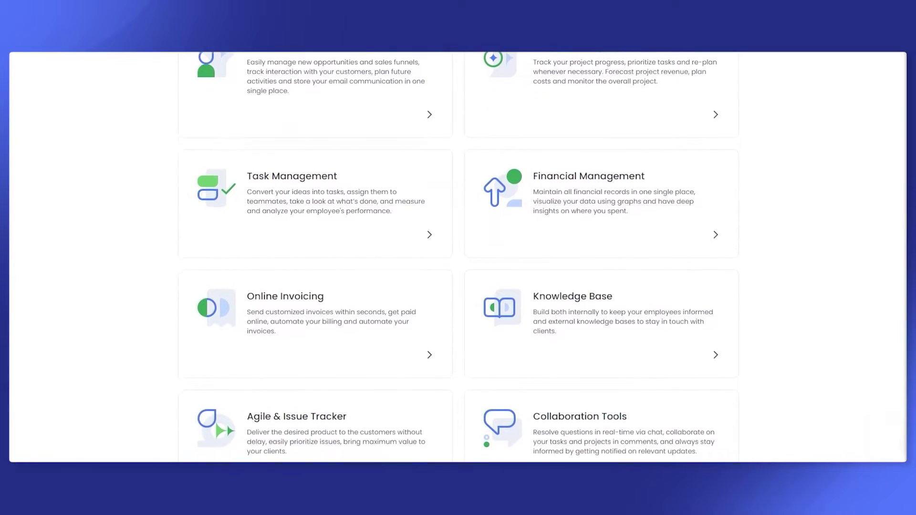
pyautogui.scroll(-1, 458, 258)
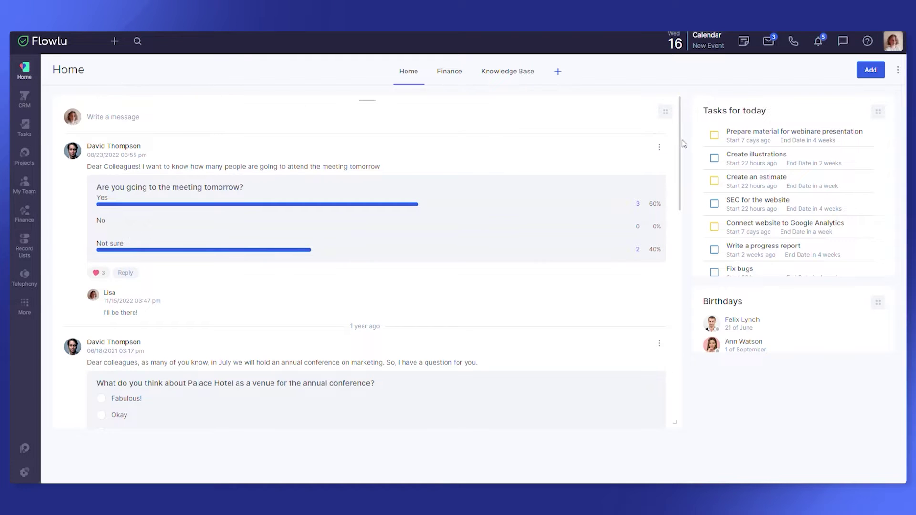
# - Browse the available widget sets, then switch to the Finance dashboard
pyautogui.moveTo(439, 84)
pyautogui.click(870, 71)
pyautogui.moveTo(868, 97)
pyautogui.moveTo(864, 115)
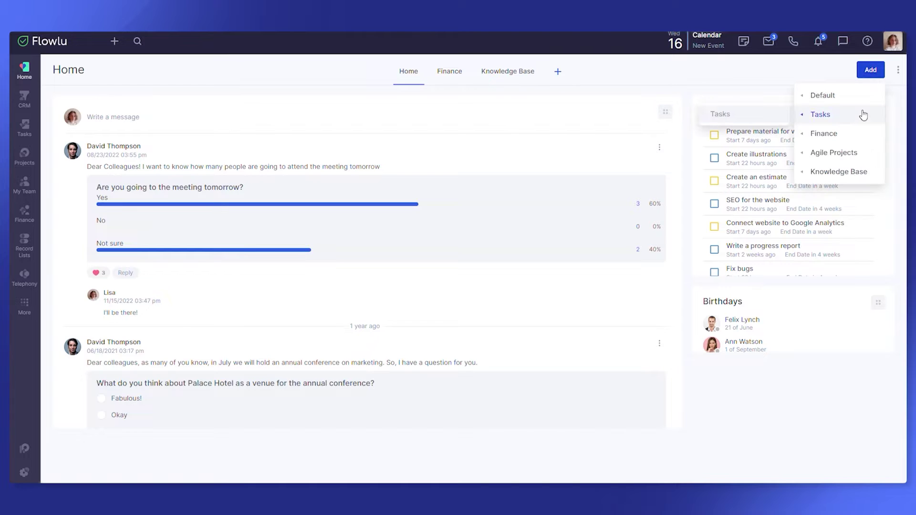
pyautogui.click(444, 82)
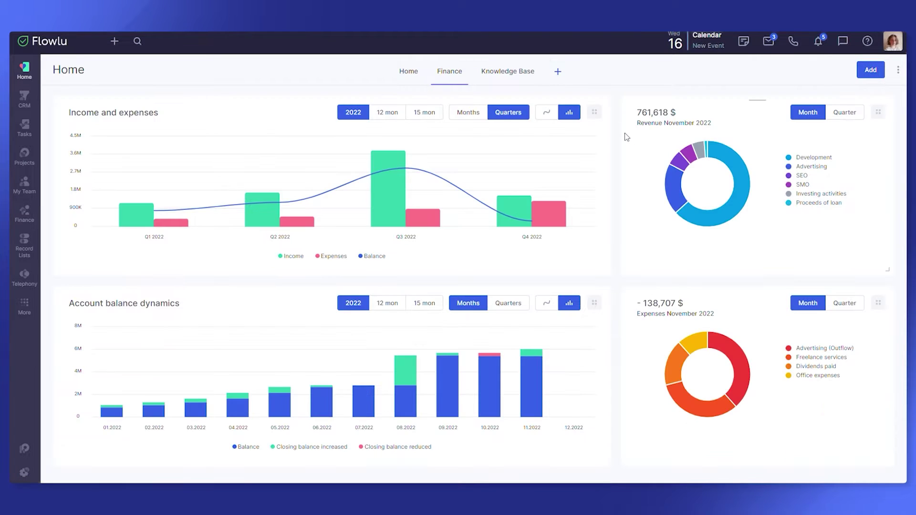
# - Open the revenue widget's settings and close them without changes
pyautogui.click(884, 115)
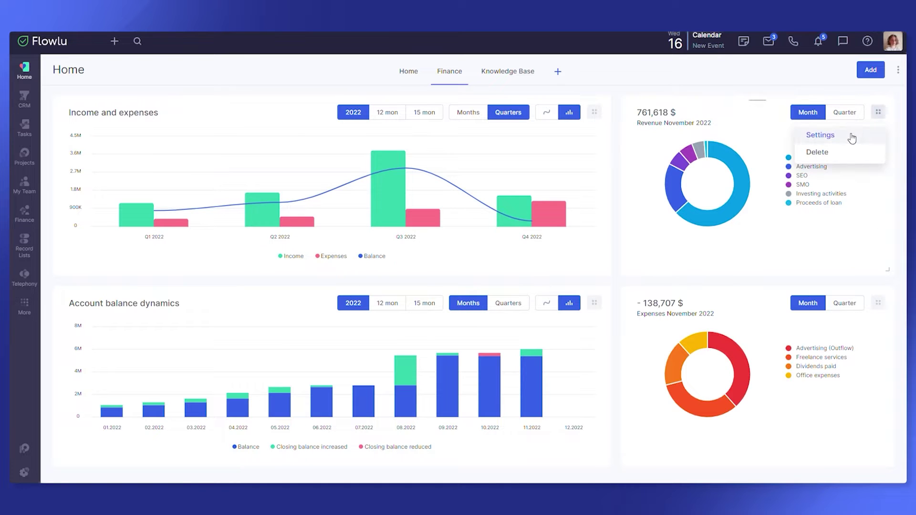
pyautogui.click(812, 137)
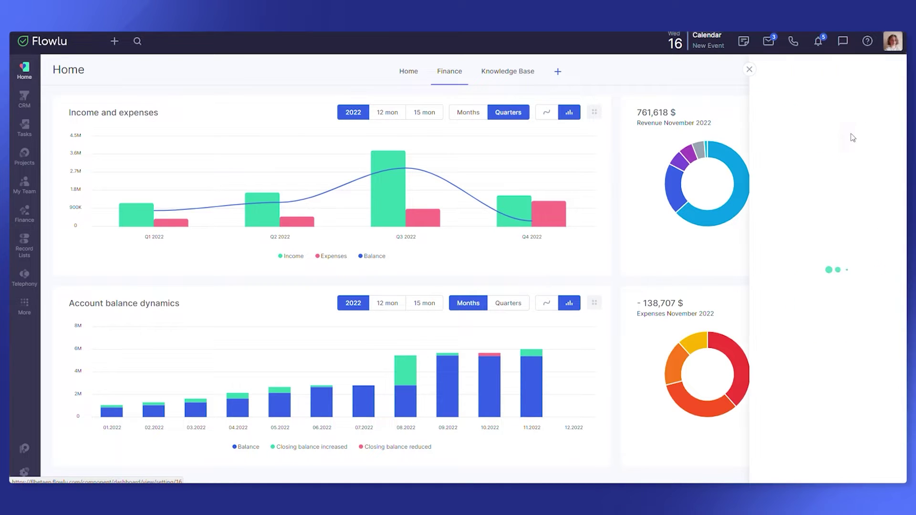
pyautogui.click(750, 70)
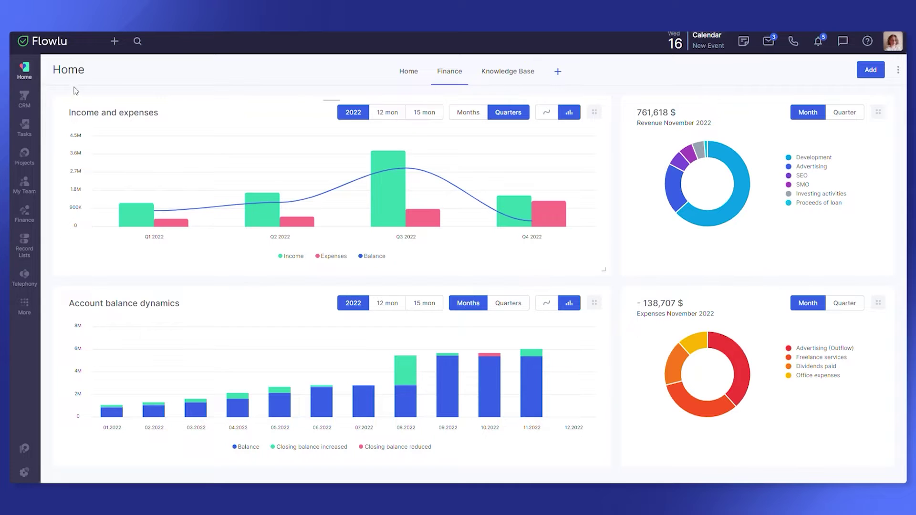
# - Reorder the navigation: CRM below Tasks, Telephony out, Knowledge Base below Finance
pyautogui.moveTo(25, 100); pyautogui.dragTo(22, 132)
pyautogui.click(24, 303)
pyautogui.moveTo(25, 278); pyautogui.dragTo(82, 270)
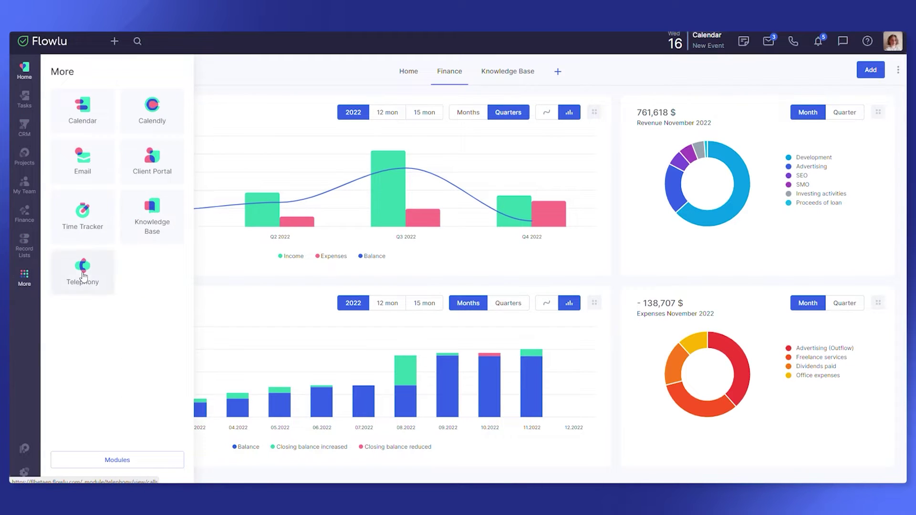
pyautogui.moveTo(147, 220); pyautogui.dragTo(18, 258)
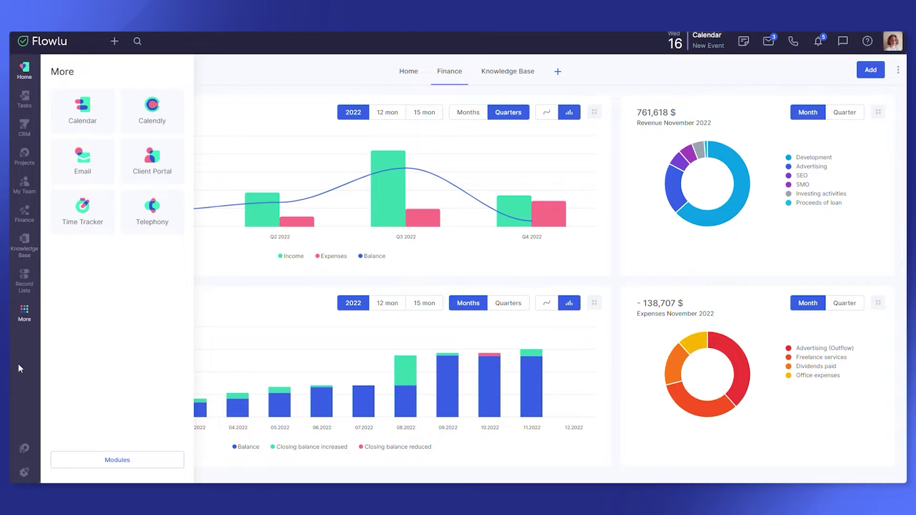
pyautogui.click(18, 363)
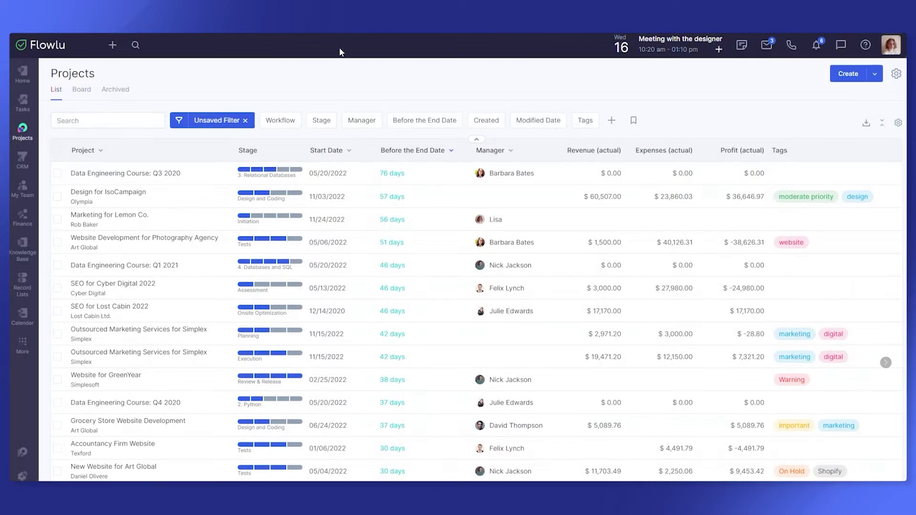
pyautogui.hscroll(1, 868, 162)
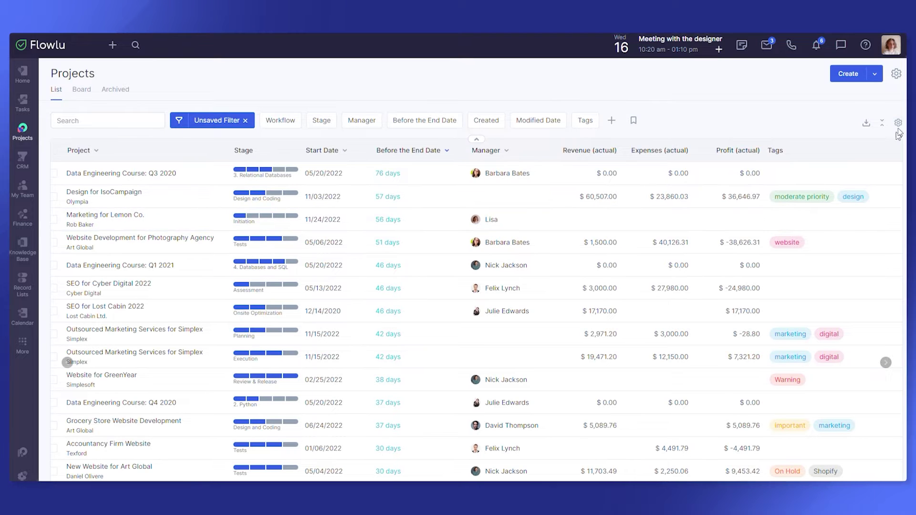
pyautogui.hscroll(3, 891, 176)
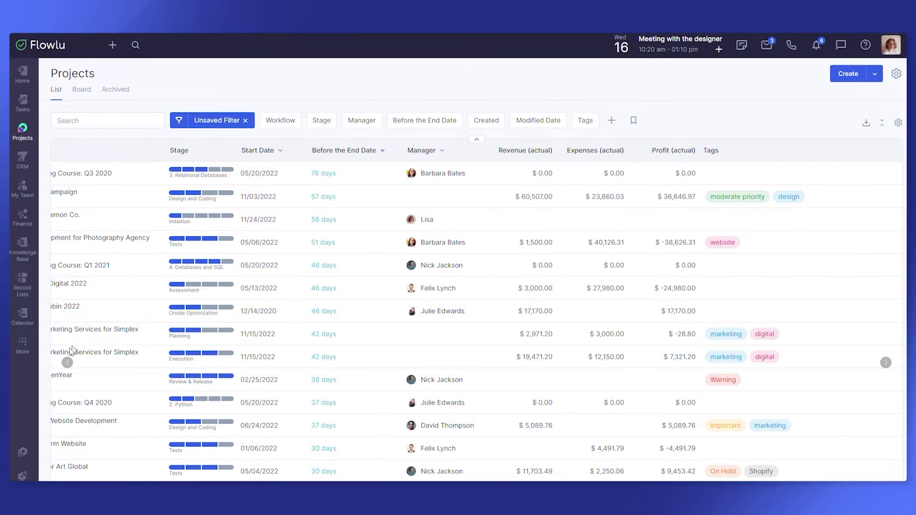
pyautogui.hscroll(-3, 65, 359)
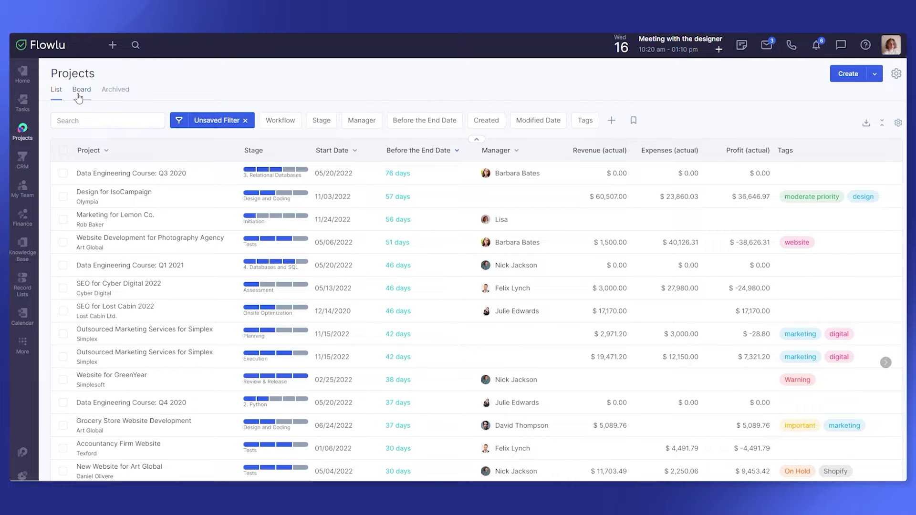
pyautogui.click(80, 90)
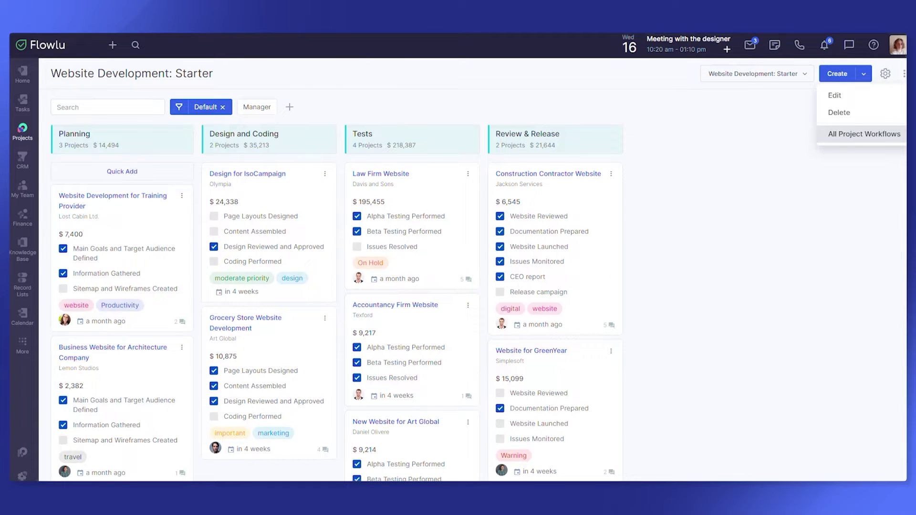
# - Close the Projects flyout, review the Create options, and open the workflow editor
pyautogui.moveTo(29, 140)
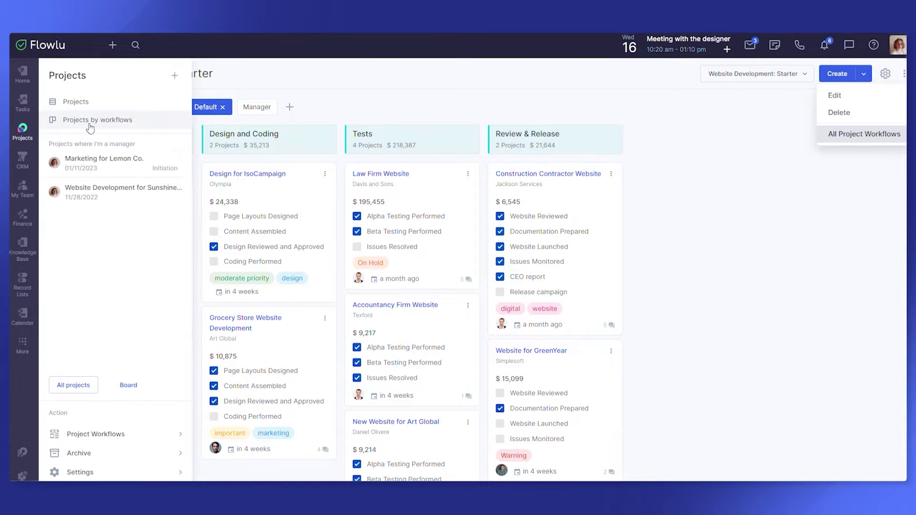
pyautogui.click(306, 109)
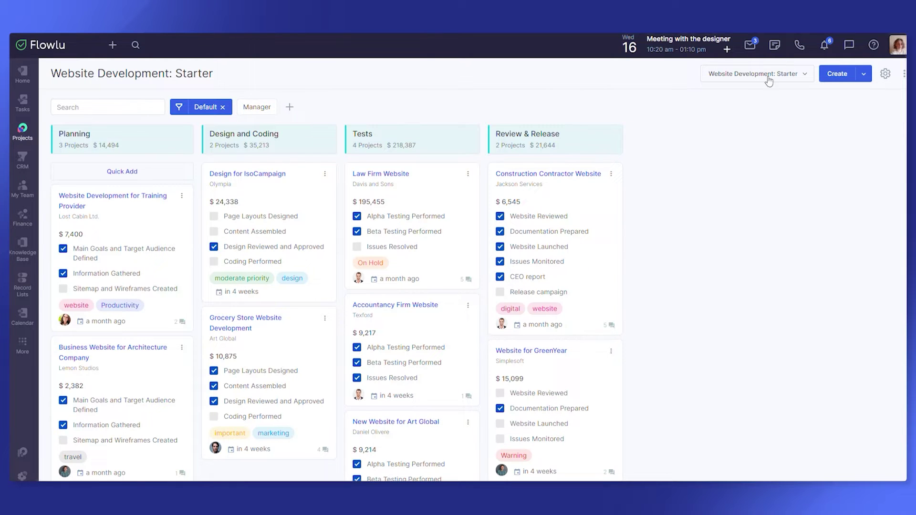
pyautogui.click(864, 74)
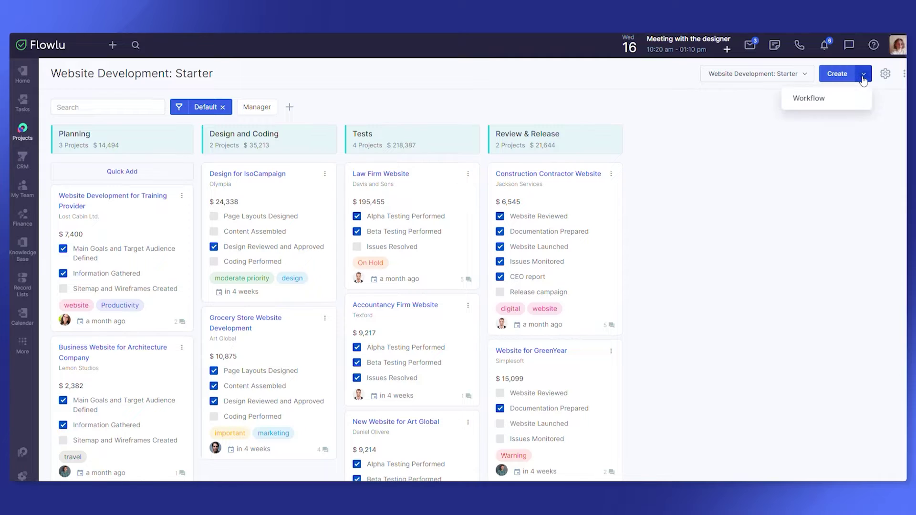
pyautogui.click(861, 124)
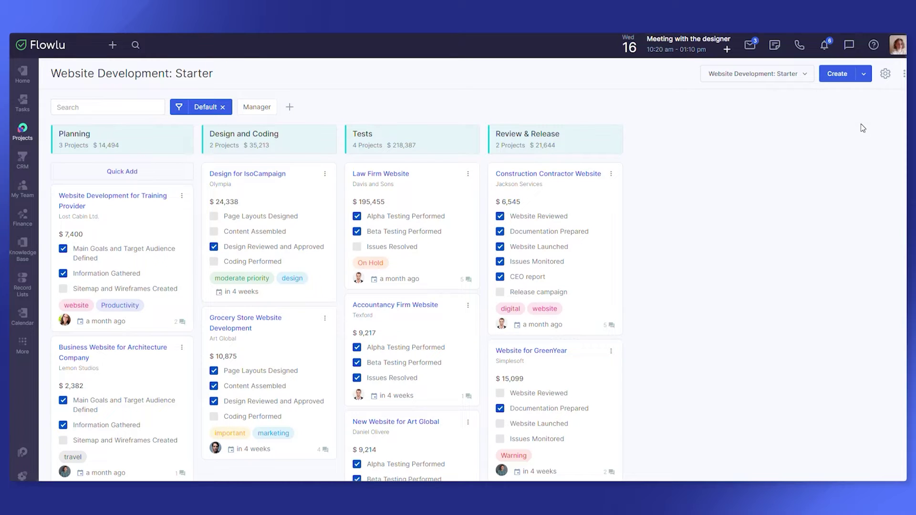
pyautogui.click(903, 75)
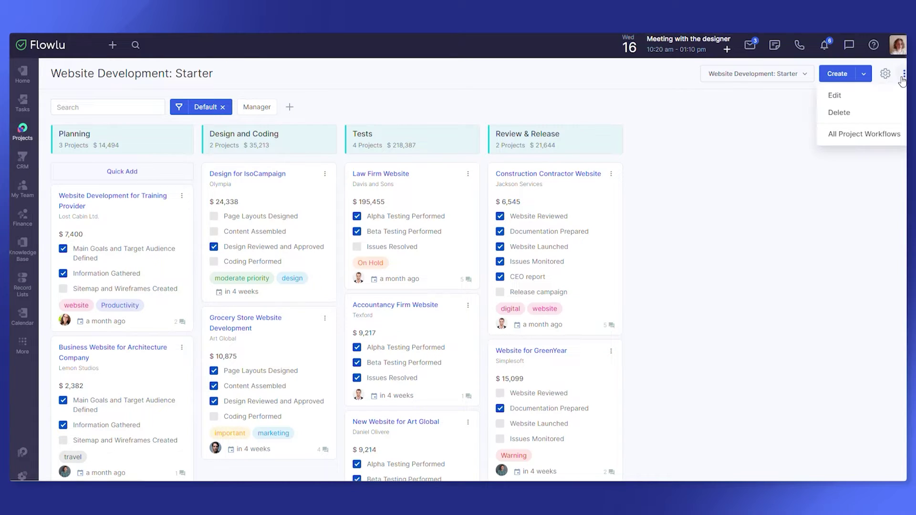
pyautogui.click(860, 135)
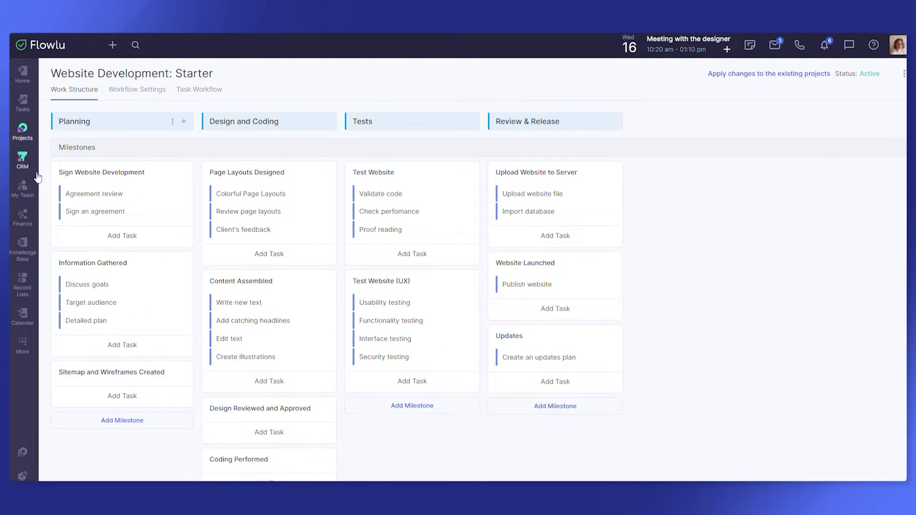
# - Open the Agreement review template task, then close its editor
pyautogui.click(94, 200)
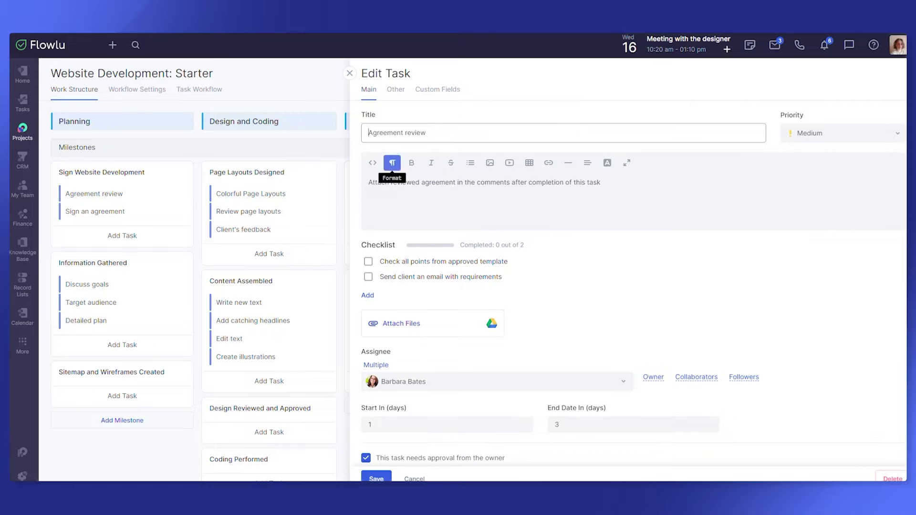
pyautogui.click(350, 74)
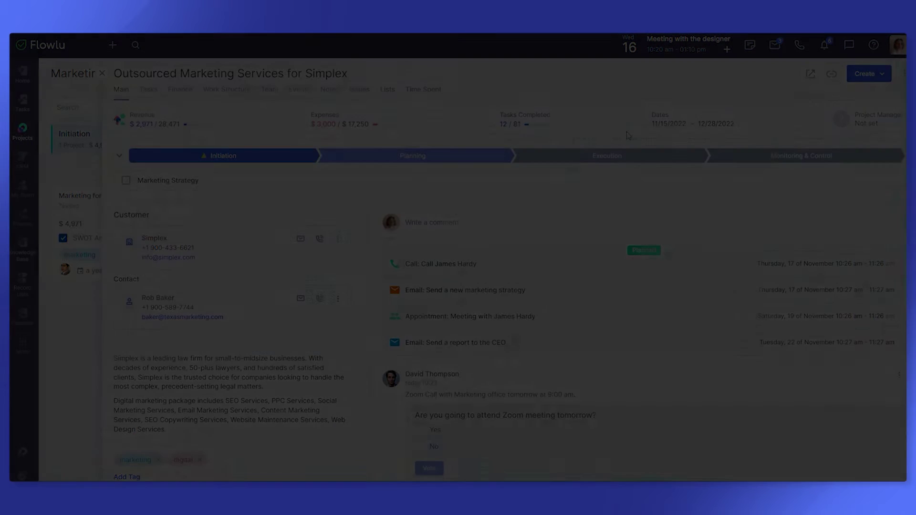
# - View the Simplex project's Finance tab and its Cash Flow Forecast
pyautogui.click(177, 91)
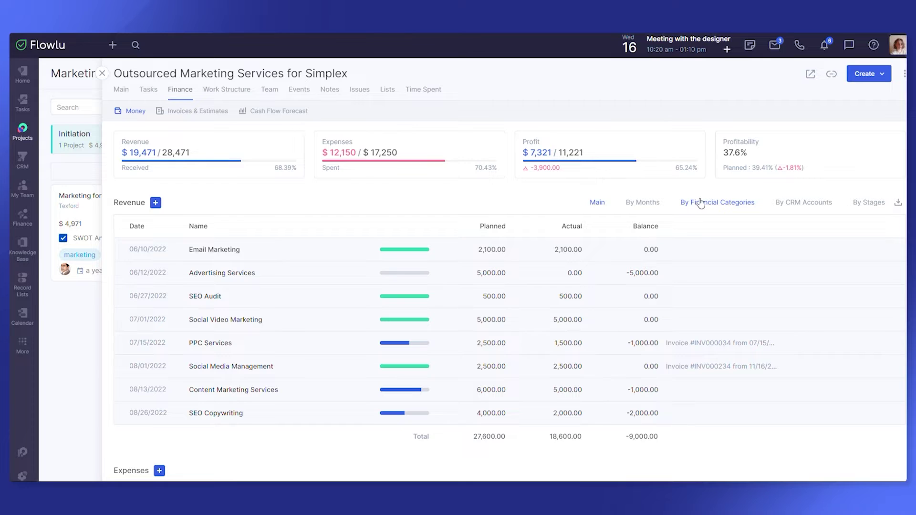
pyautogui.click(274, 115)
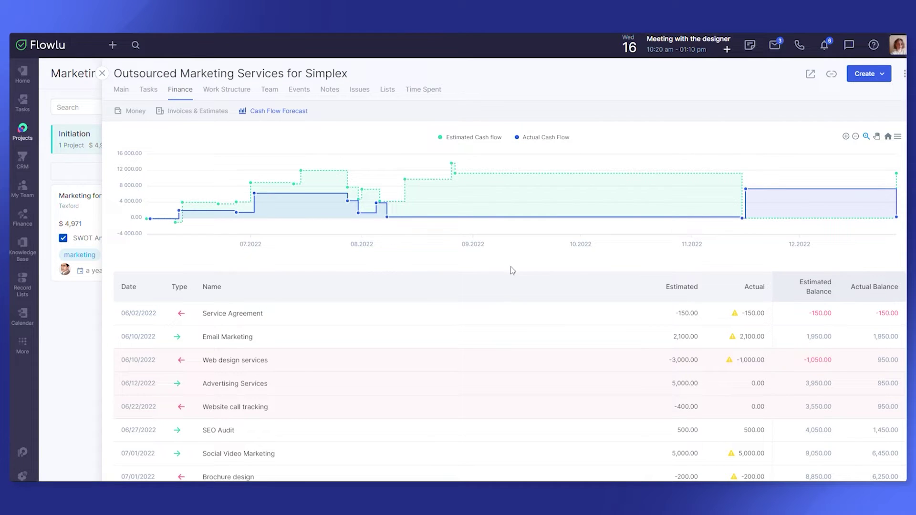
# - Scroll through the Cash Flow Forecast chart and transaction table
pyautogui.scroll(-1, 818, 262)
pyautogui.scroll(-2, 817, 267)
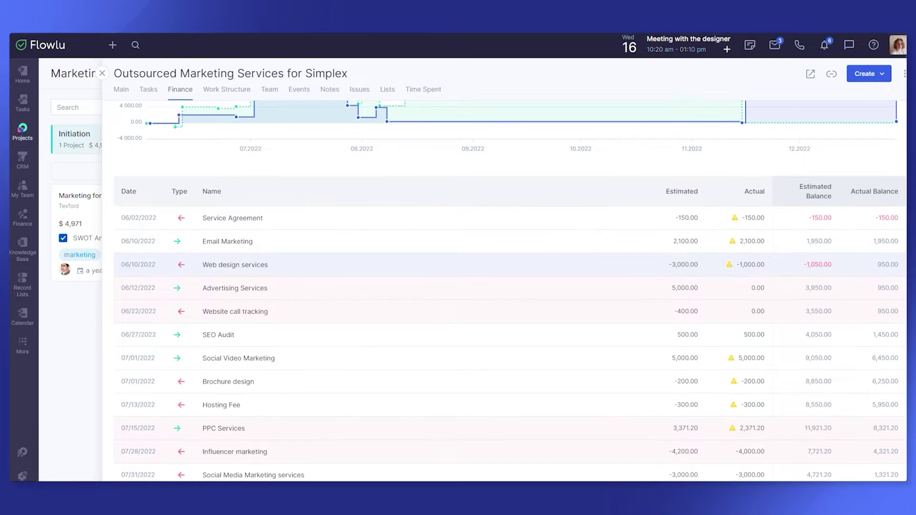
pyautogui.scroll(3, 817, 267)
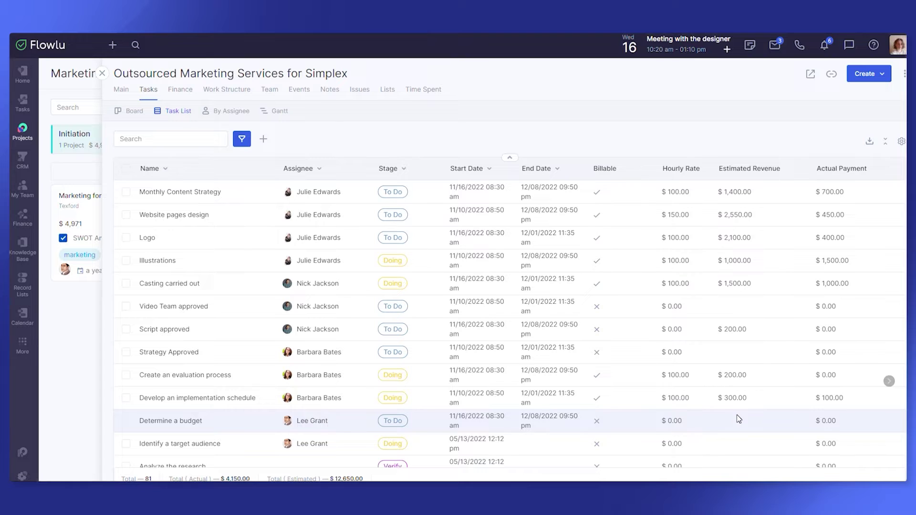
# - Check the project's Create options, then show its tasks as a To Do/Doing/Verify/Done board
pyautogui.hscroll(1, 854, 420)
pyautogui.click(883, 74)
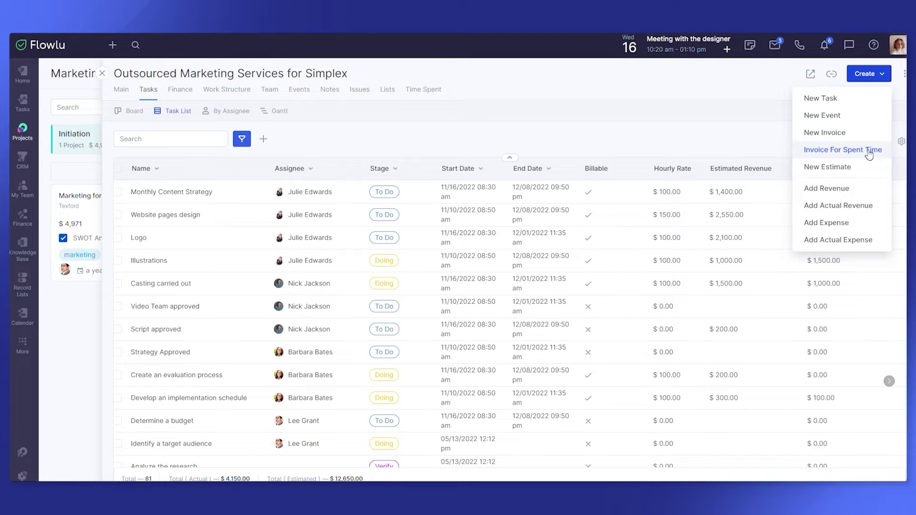
pyautogui.click(882, 78)
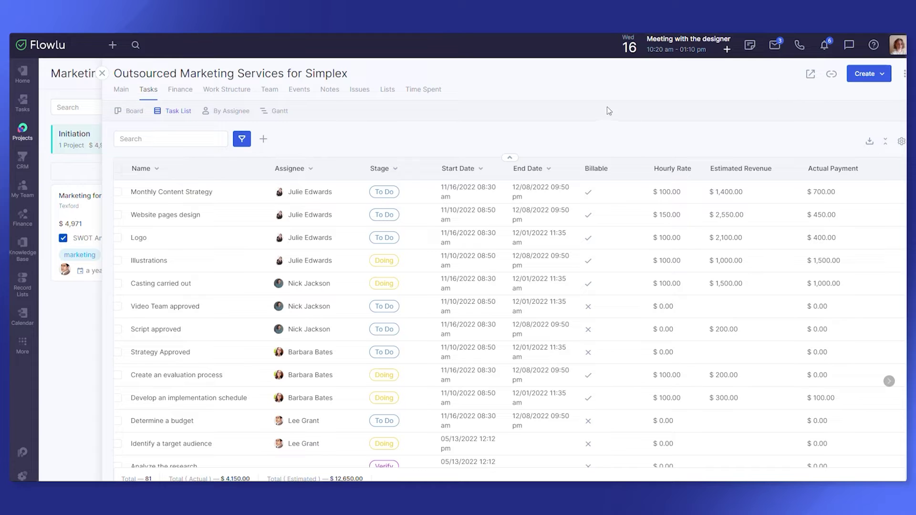
pyautogui.click(128, 112)
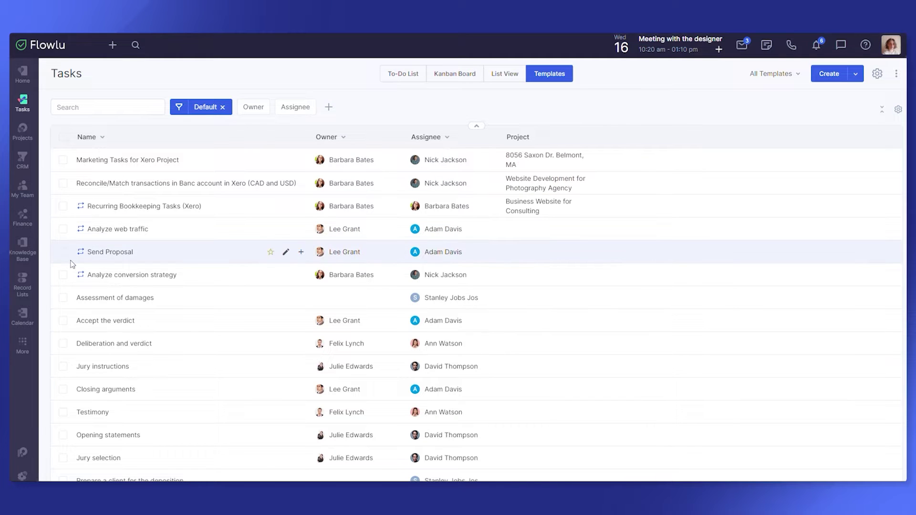
# - Edit the Recurring Bookkeeping Tasks (Xero) template and view its Other settings tab
pyautogui.click(109, 207)
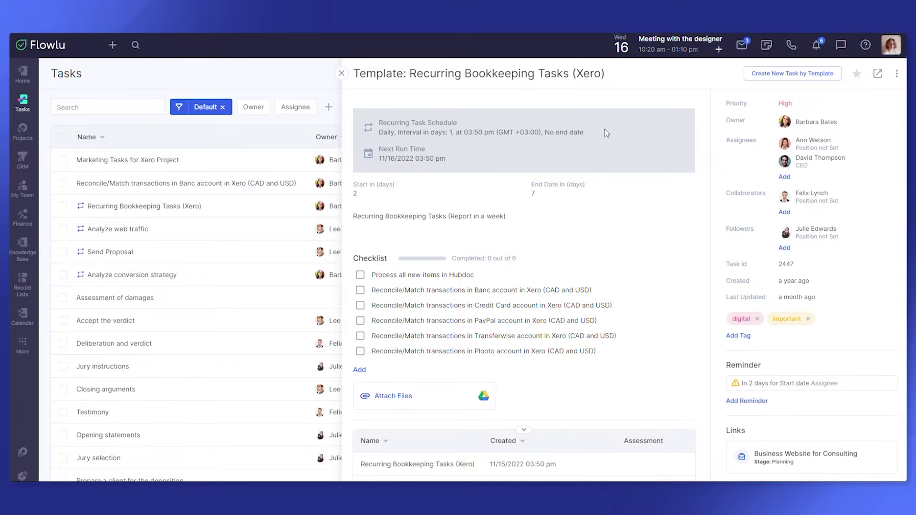
pyautogui.click(896, 74)
pyautogui.click(868, 95)
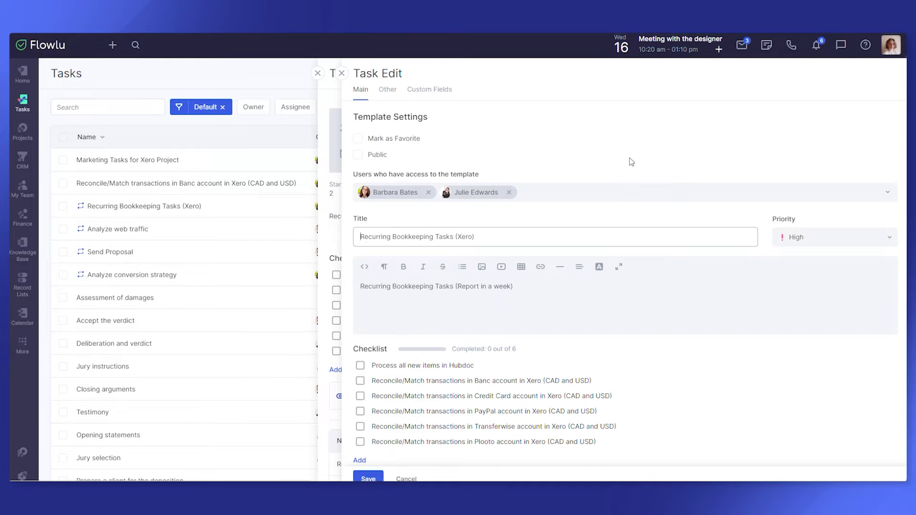
pyautogui.click(388, 90)
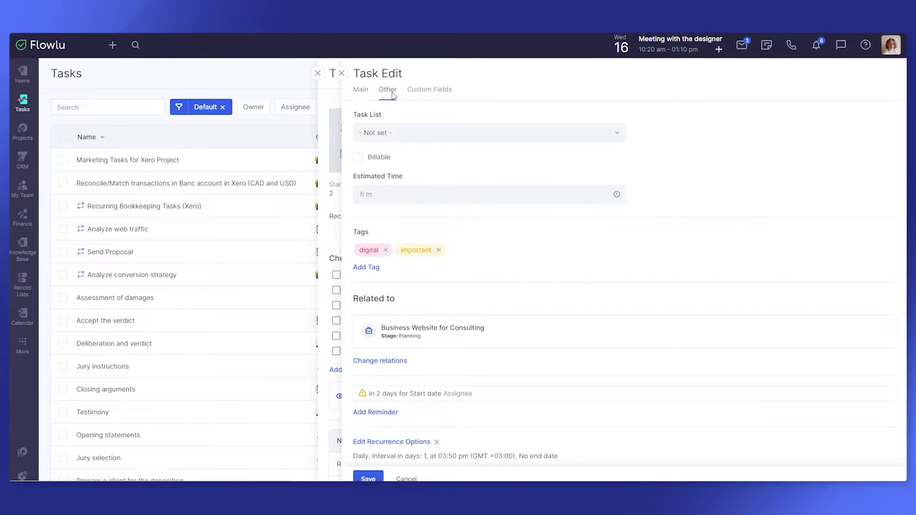
pyautogui.scroll(-2, 422, 158)
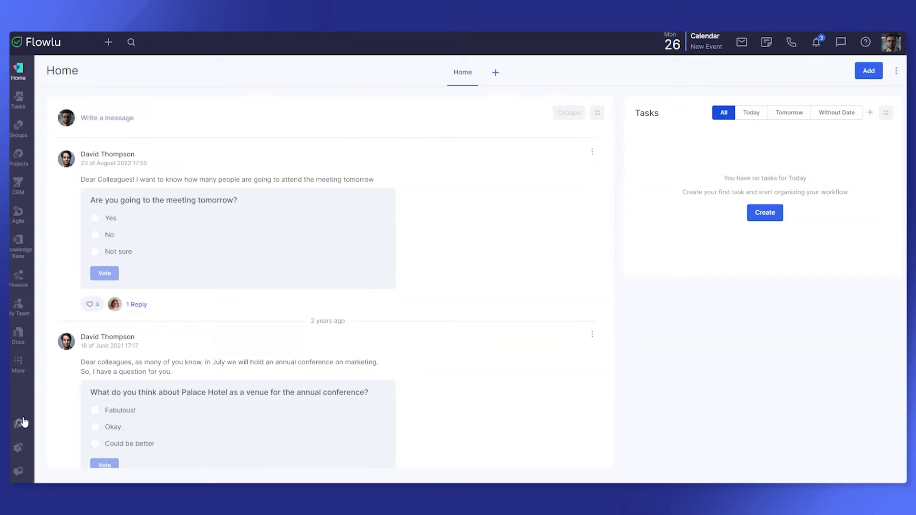
# - Open Reports and scroll the Tasks, CRM, Projects and Finance reports list
pyautogui.click(18, 426)
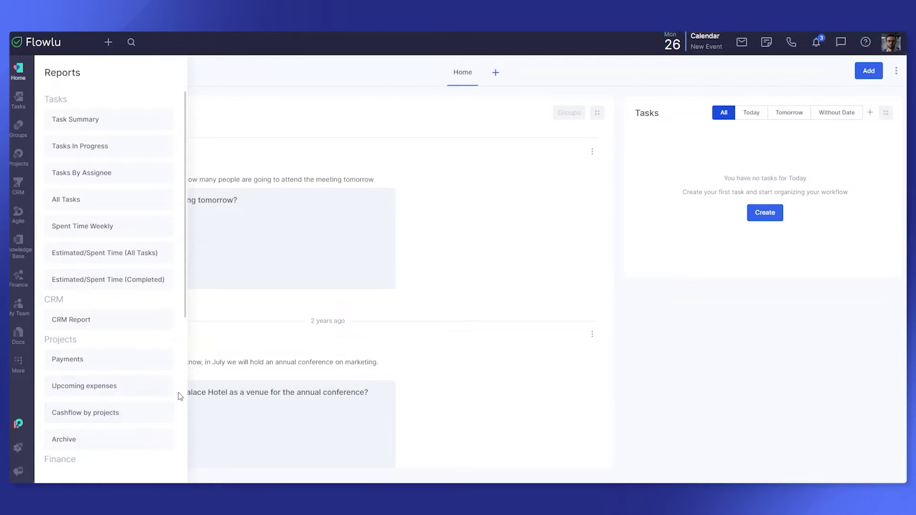
pyautogui.scroll(-1, 181, 397)
pyautogui.scroll(-3, 181, 397)
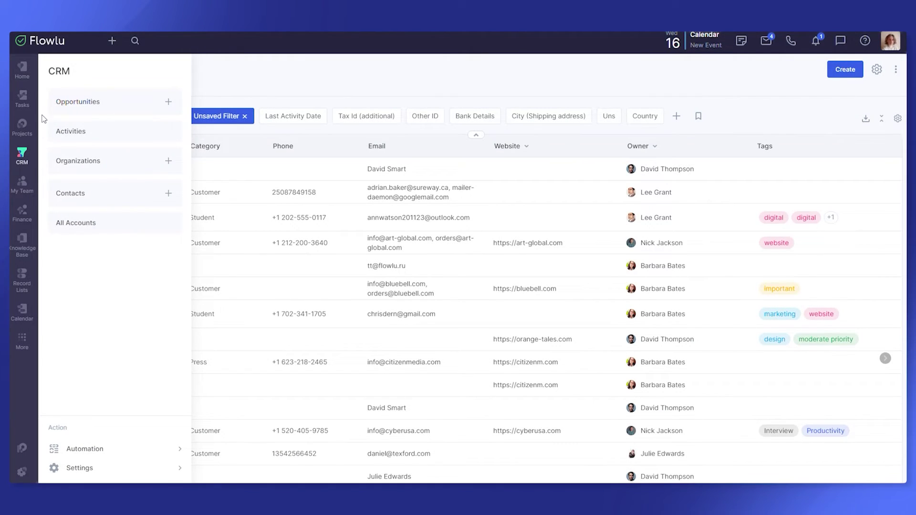
# - Reopen the CRM menu and go to the Mobile App Development opportunities kanban board
pyautogui.click(33, 157)
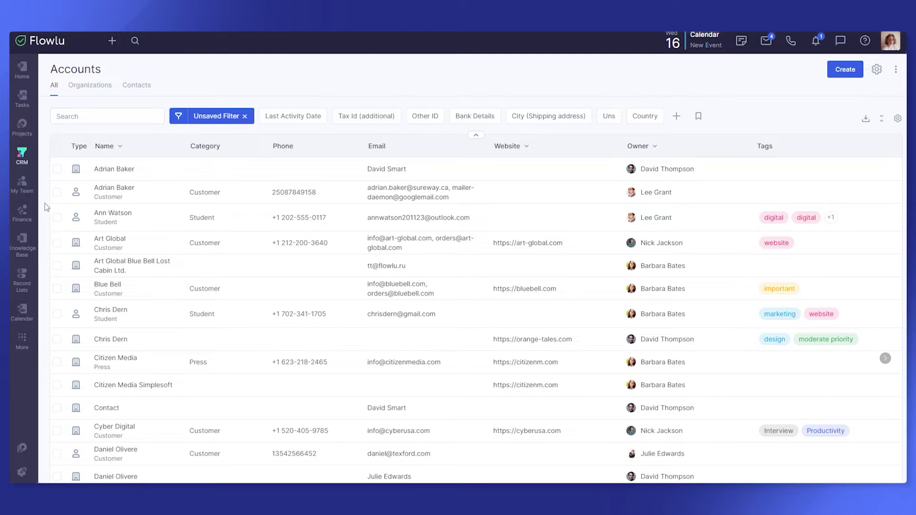
pyautogui.click(25, 156)
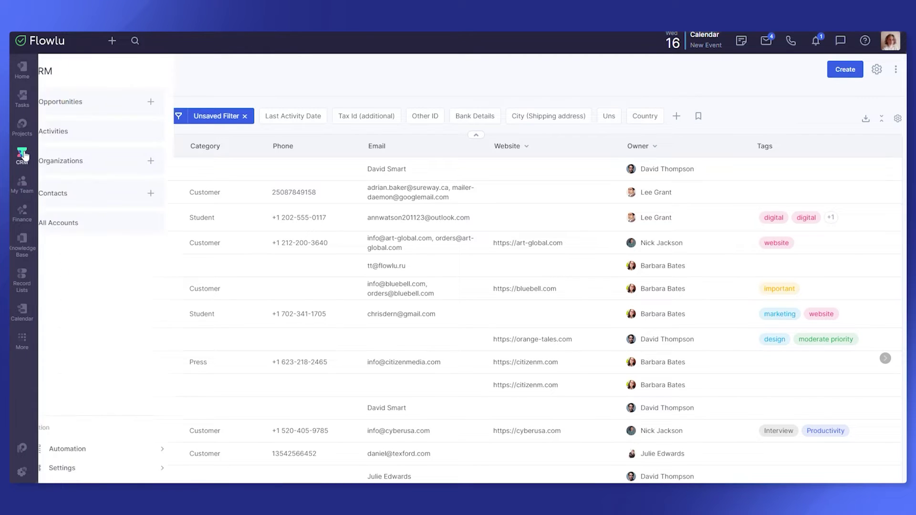
pyautogui.click(95, 101)
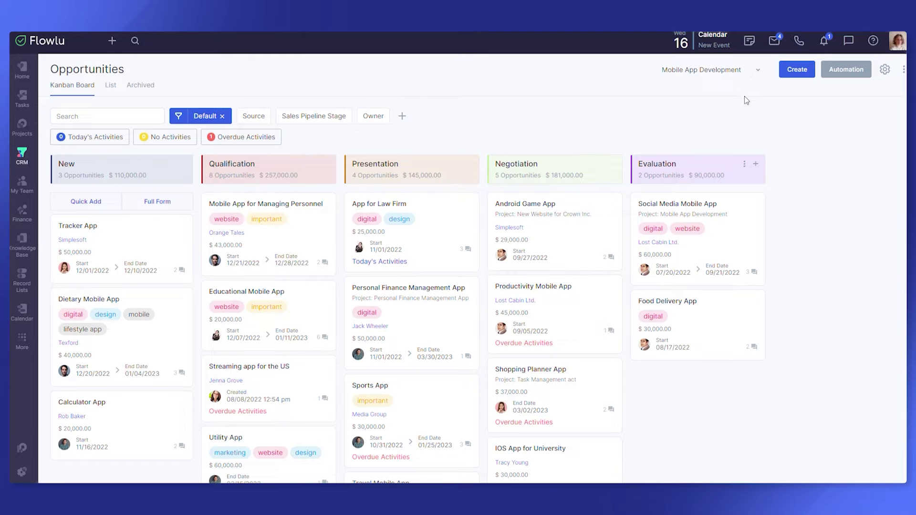
pyautogui.click(759, 71)
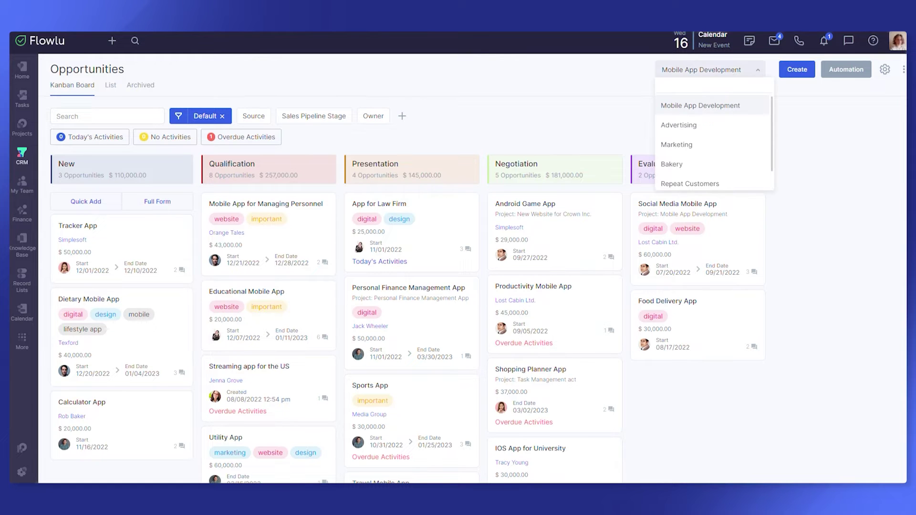
pyautogui.scroll(-1, 742, 123)
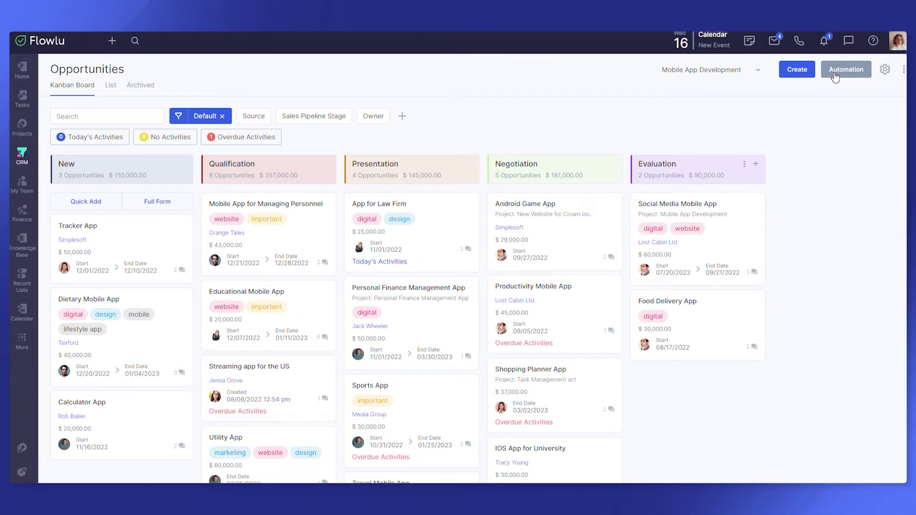
pyautogui.click(834, 74)
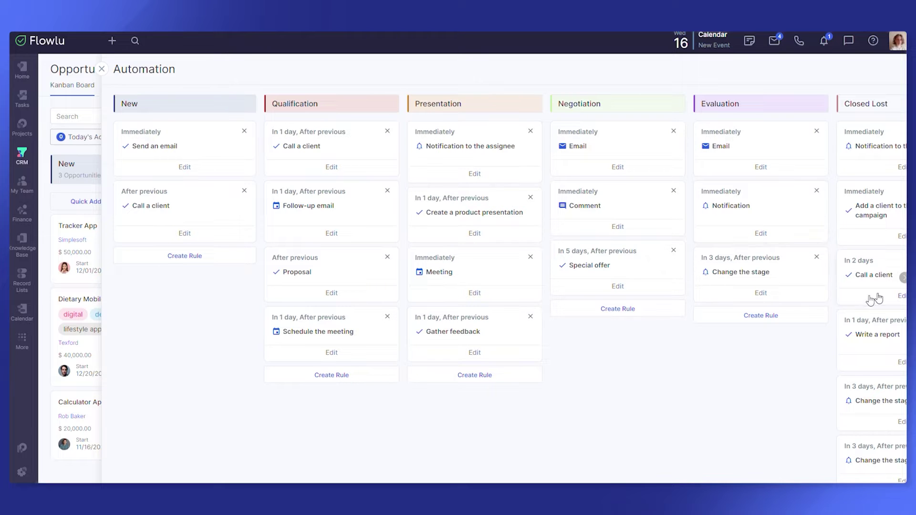
pyautogui.click(903, 278)
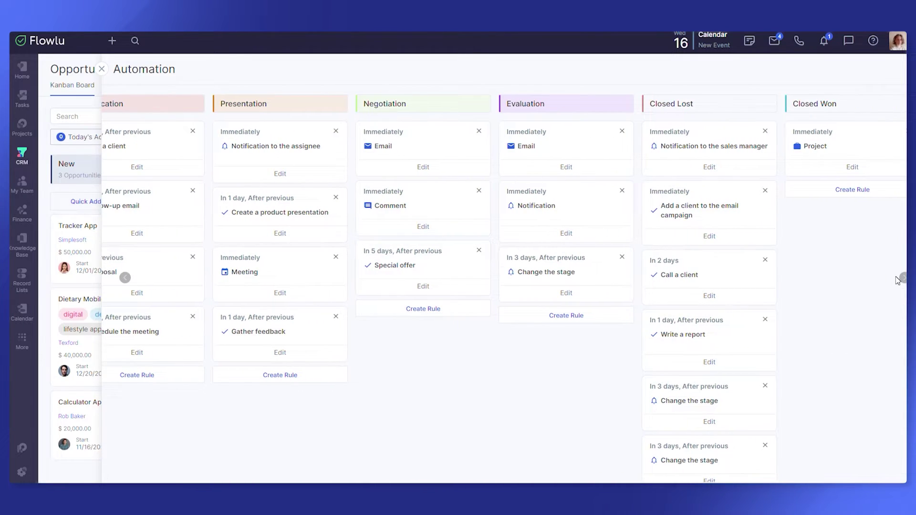
pyautogui.click(903, 278)
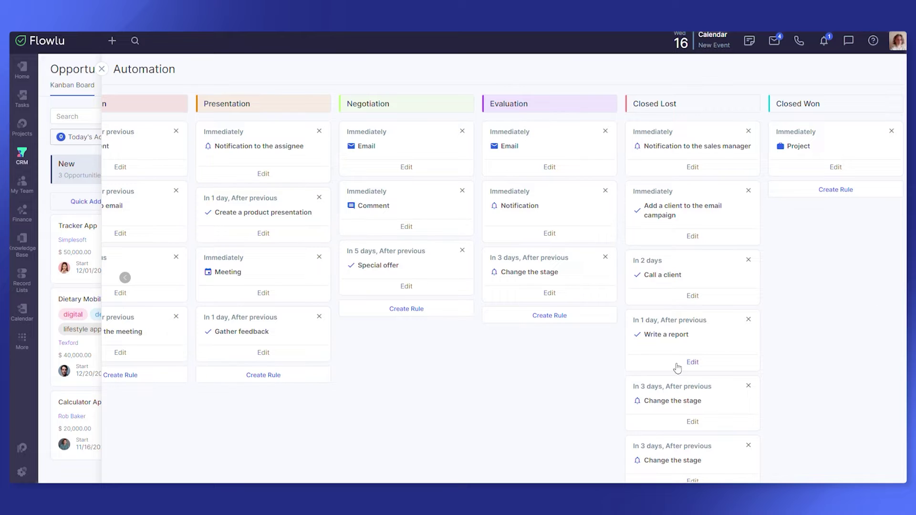
pyautogui.click(125, 278)
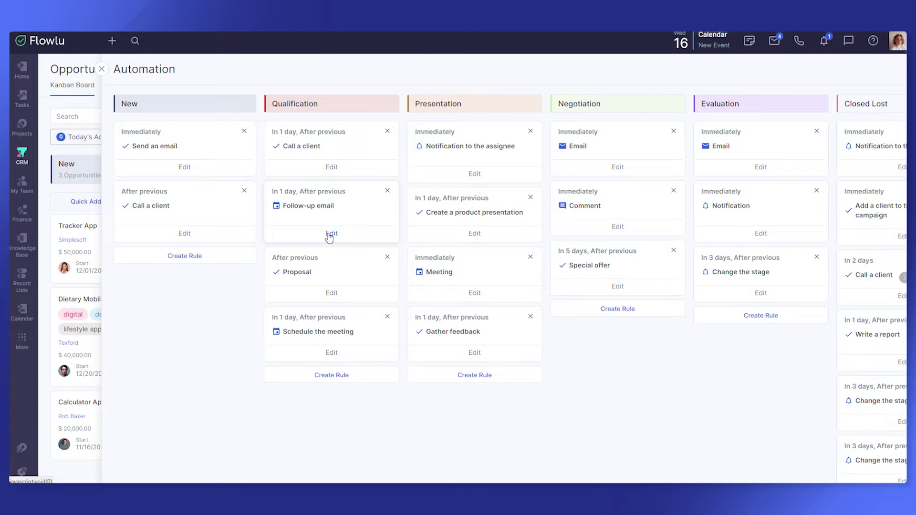
pyautogui.click(303, 241)
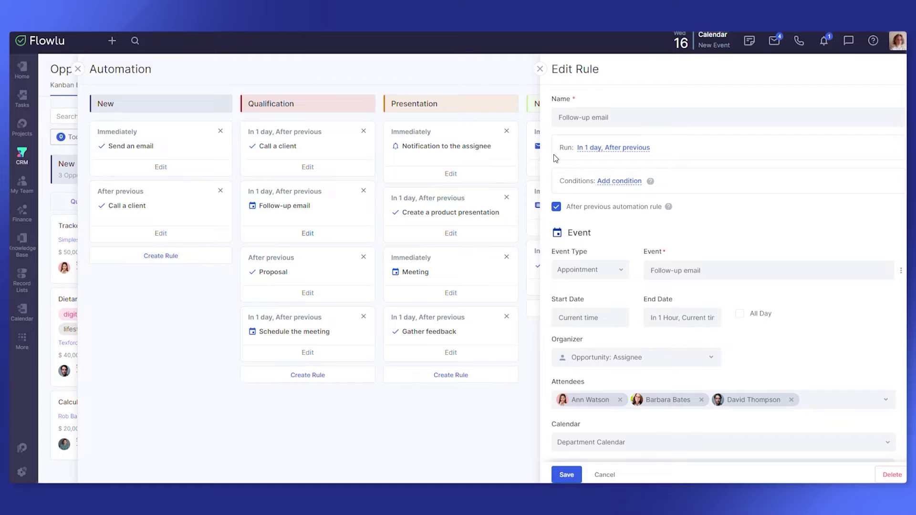
pyautogui.scroll(-1, 555, 158)
pyautogui.scroll(1, 555, 157)
pyautogui.click(540, 69)
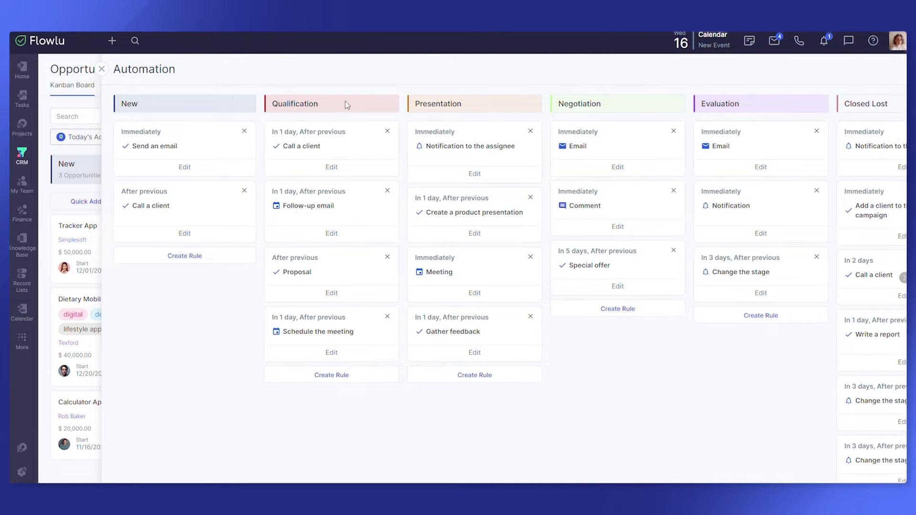
pyautogui.click(218, 255)
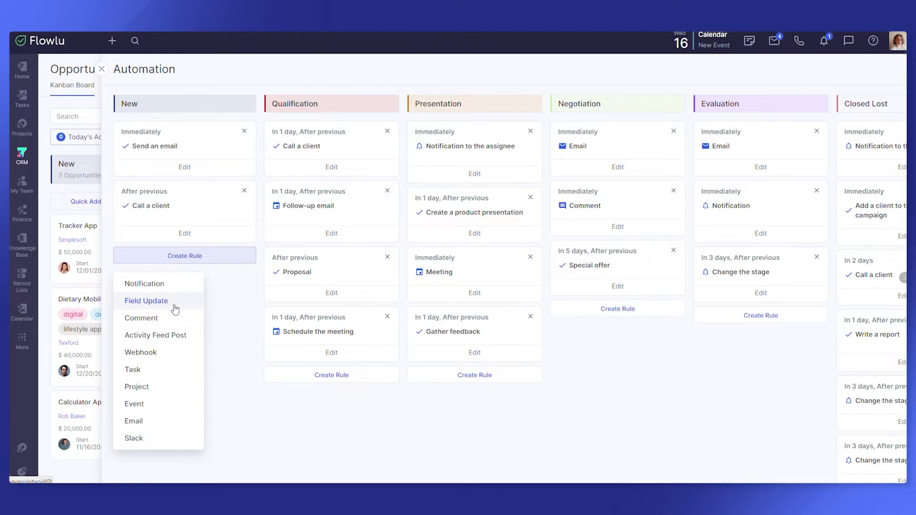
pyautogui.click(224, 331)
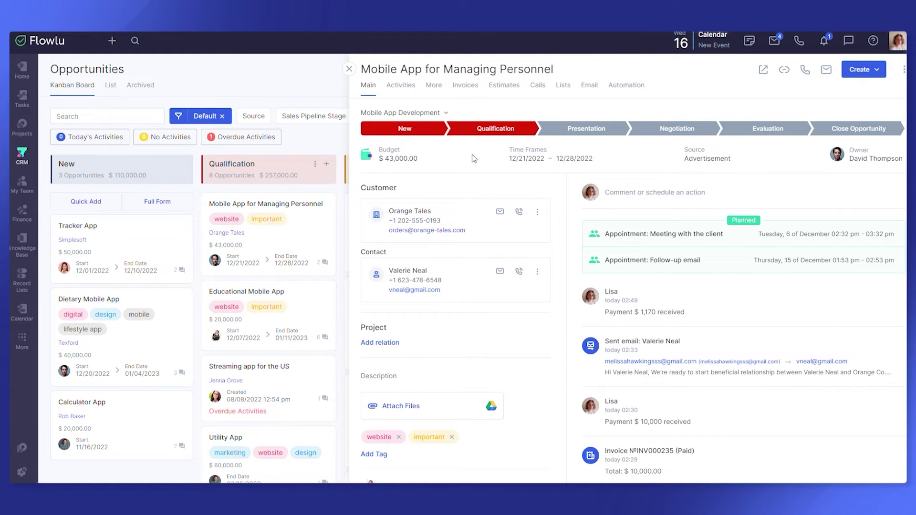
# - Preview the opportunity's Create options, look over its details, then open customer Orange Tales
pyautogui.click(864, 70)
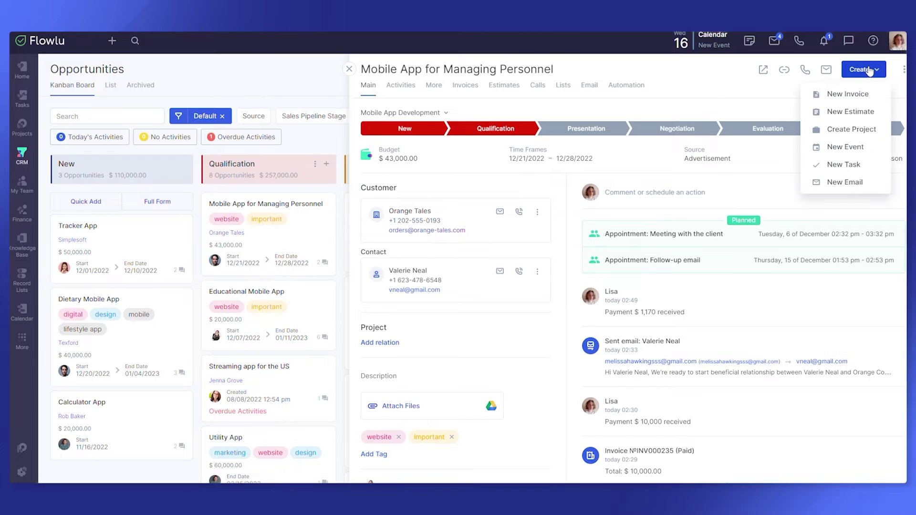
pyautogui.click(865, 71)
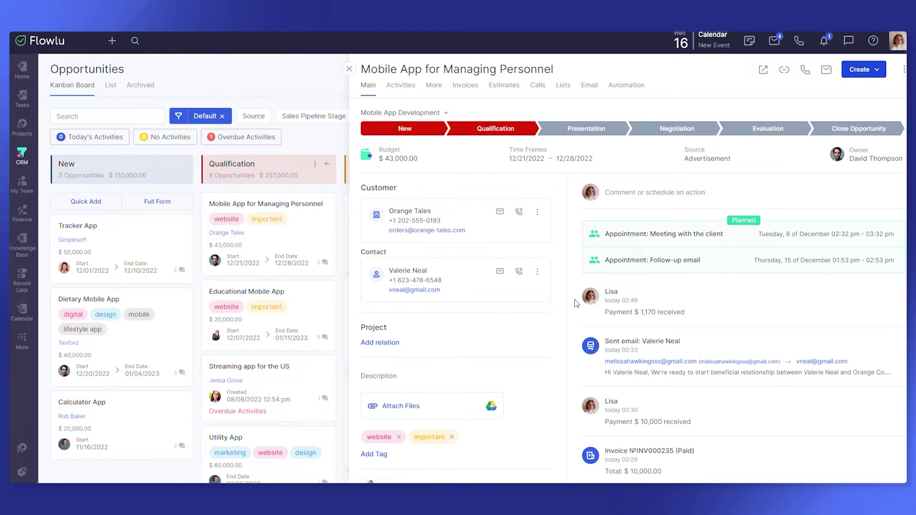
pyautogui.scroll(-2, 574, 334)
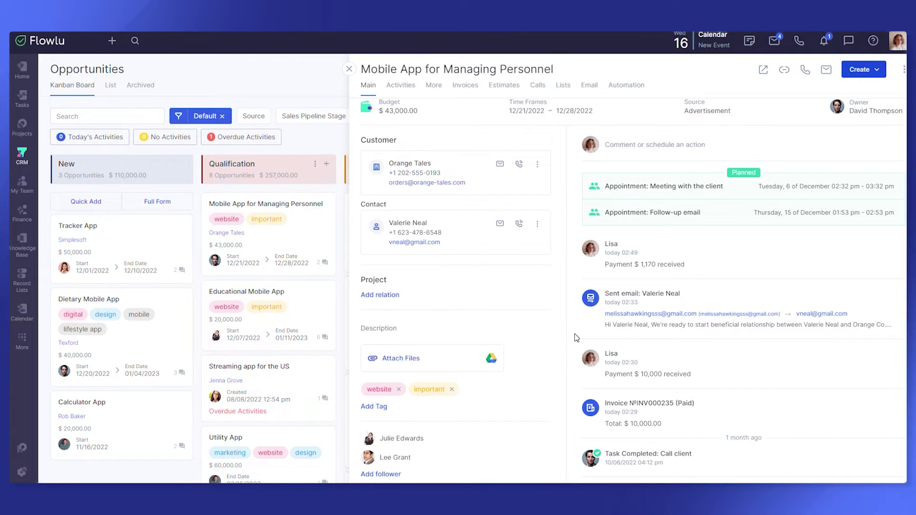
pyautogui.scroll(-2, 576, 327)
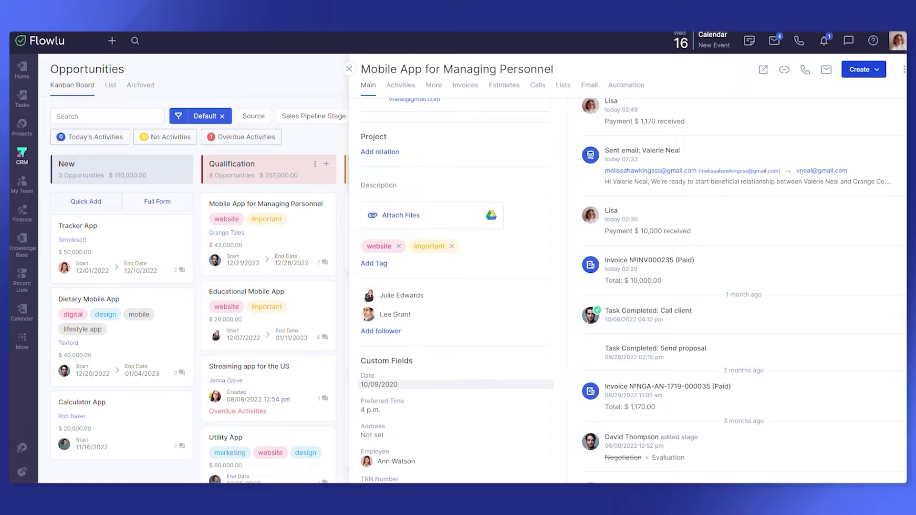
pyautogui.scroll(4, 568, 274)
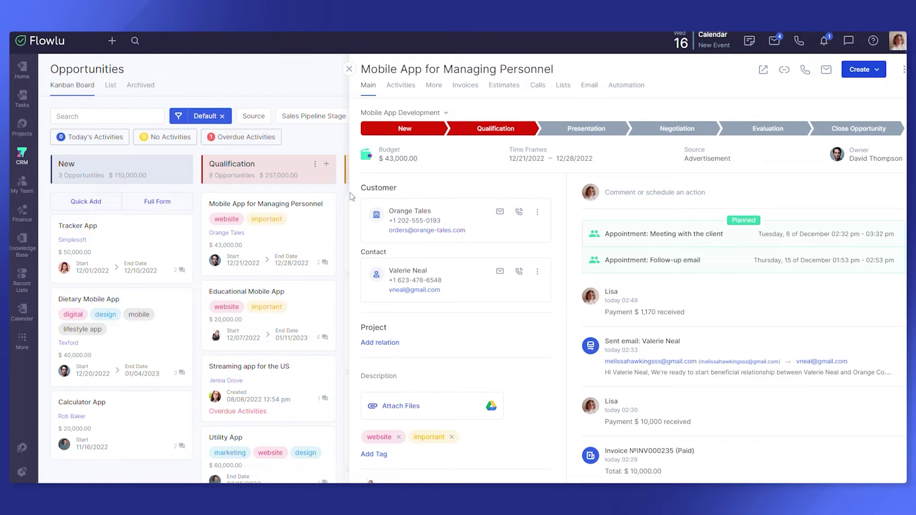
pyautogui.click(395, 211)
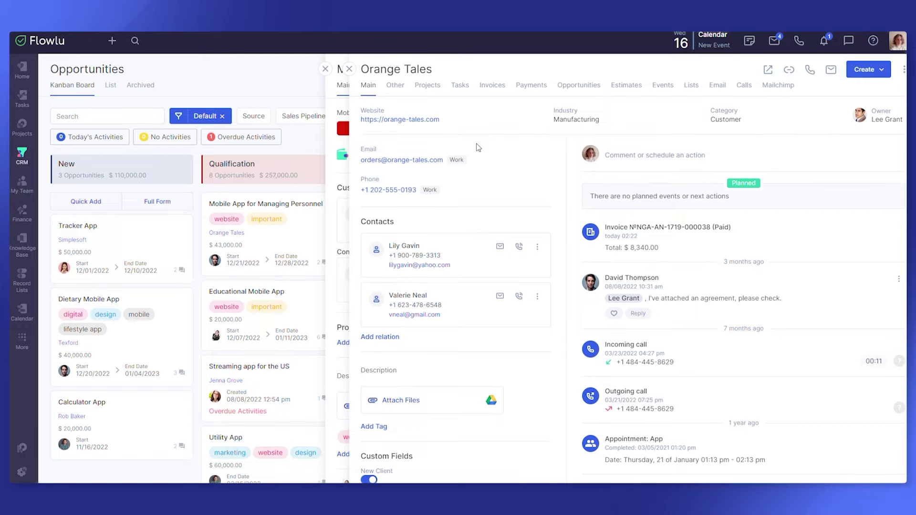
# - Browse Orange Tales' linked projects table, then switch to its Payments tab
pyautogui.scroll(-1, 477, 146)
pyautogui.scroll(1, 479, 147)
pyautogui.click(431, 94)
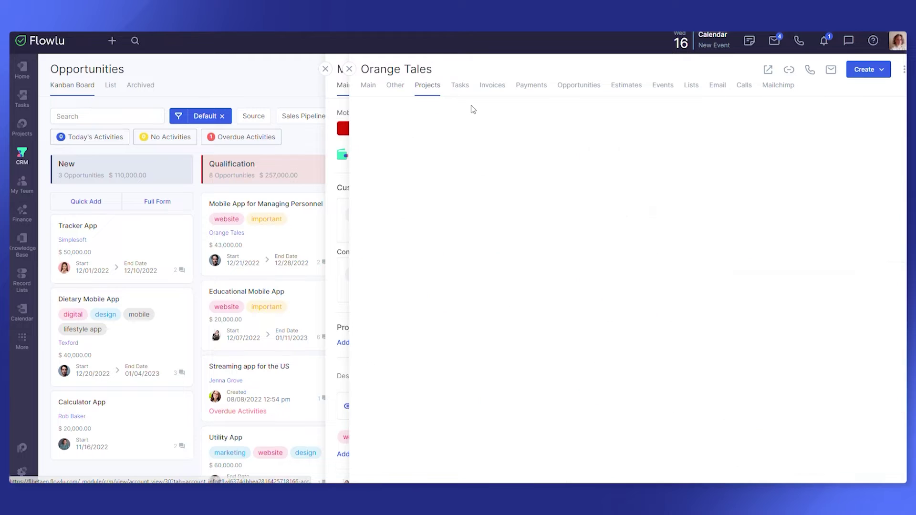
pyautogui.moveTo(433, 214); pyautogui.dragTo(406, 215)
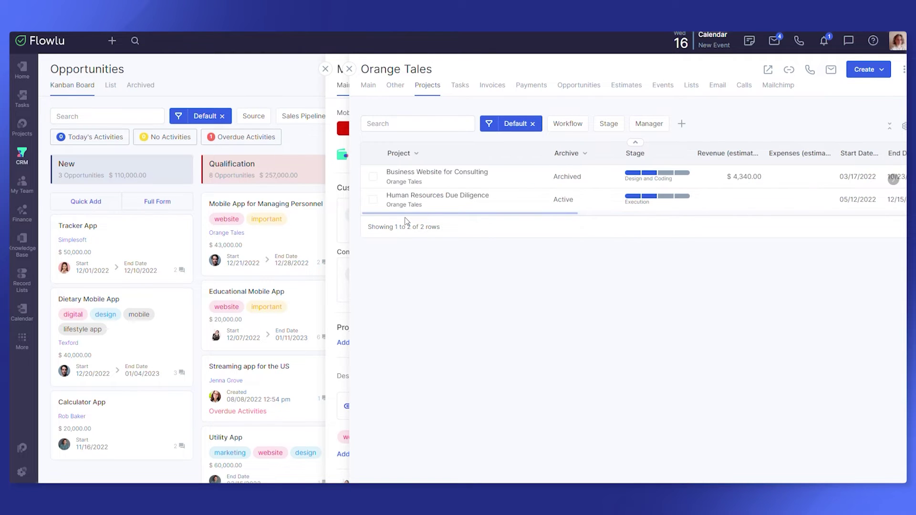
pyautogui.click(533, 90)
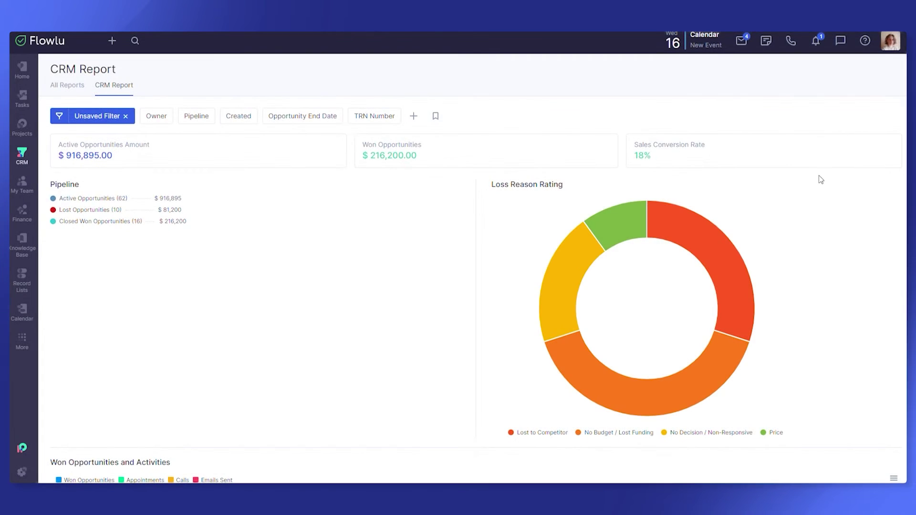
# - Set the CRM Report's Pipeline filter to Advertising and apply it
pyautogui.scroll(-2, 823, 186)
pyautogui.scroll(2, 822, 186)
pyautogui.click(200, 118)
pyautogui.click(219, 205)
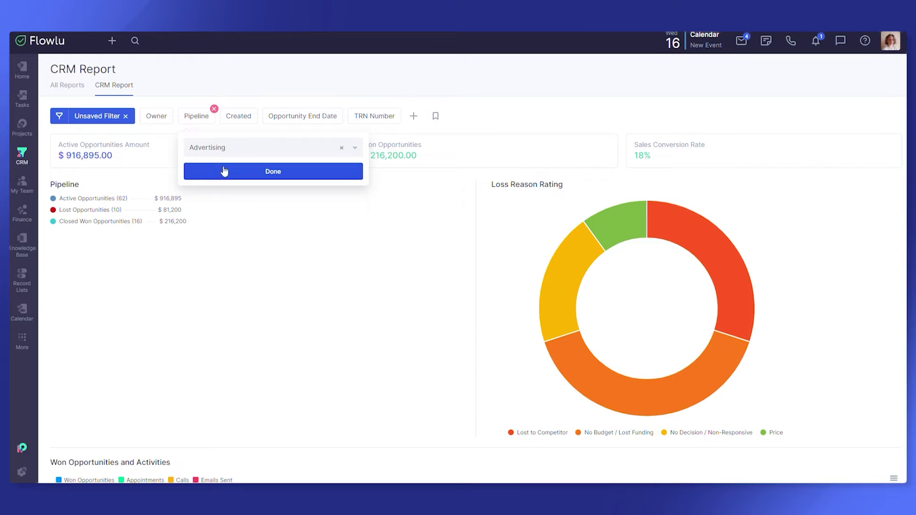
pyautogui.click(223, 176)
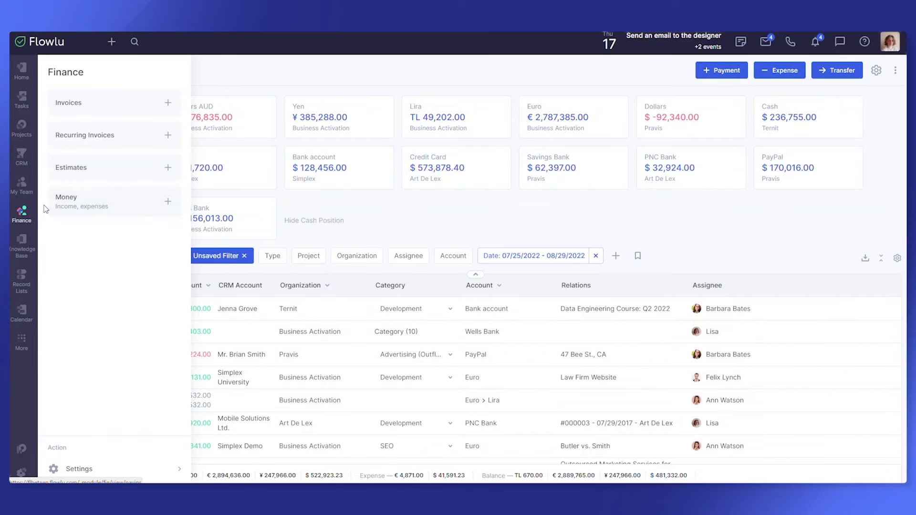
# - Look over the Money balances page, then go to Finance > Invoices to list the 333 invoices
pyautogui.click(44, 206)
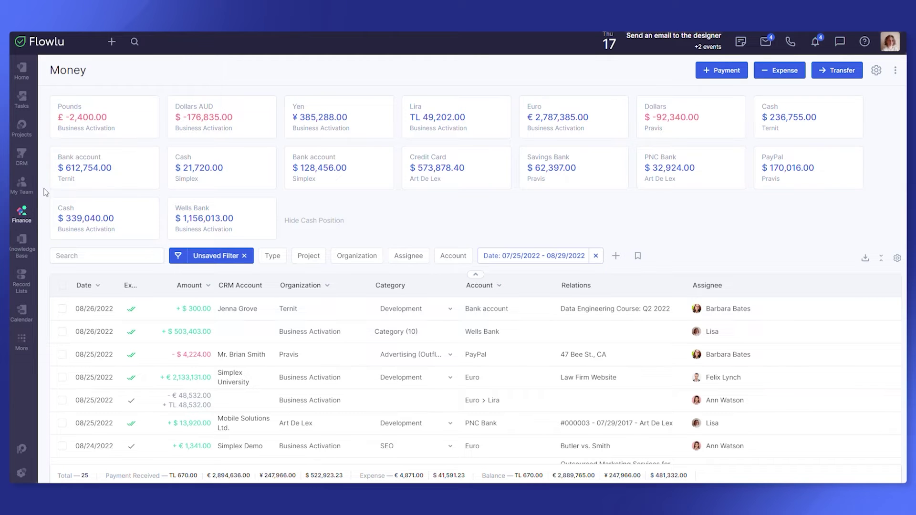
pyautogui.scroll(-2, 46, 238)
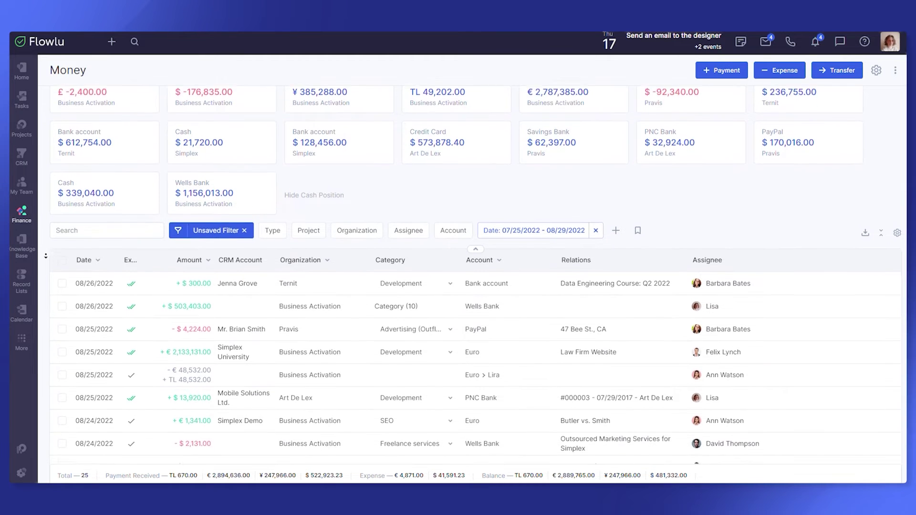
pyautogui.scroll(-1, 44, 241)
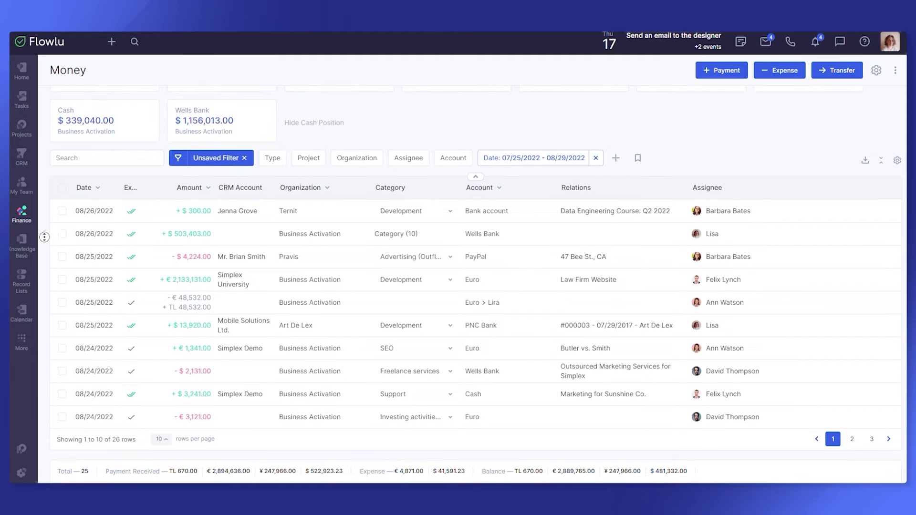
pyautogui.scroll(3, 44, 228)
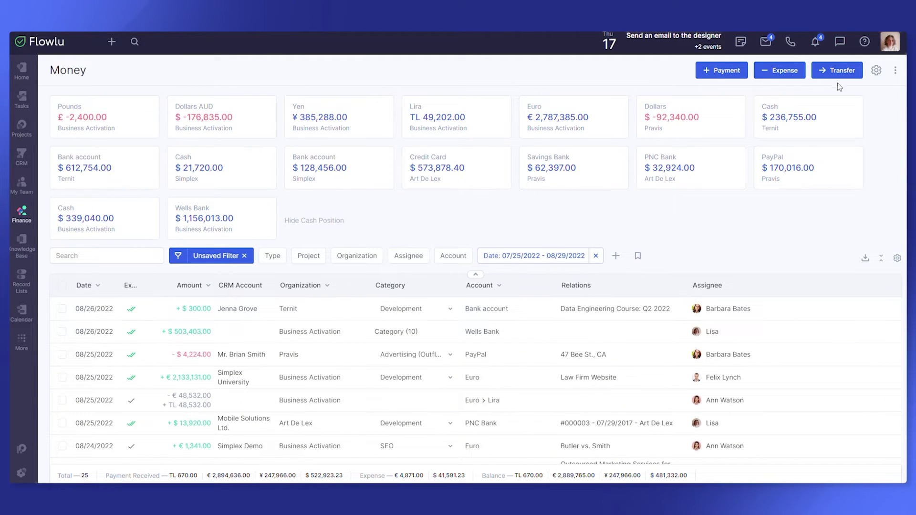
pyautogui.click(22, 213)
pyautogui.click(61, 108)
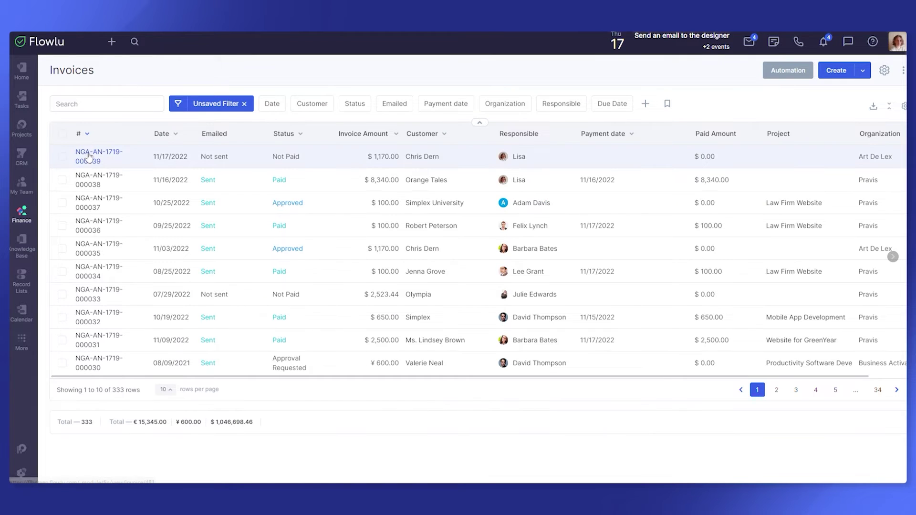
# - Open the latest unpaid invoice and show its client-facing page in a new tab via External Link
pyautogui.click(95, 155)
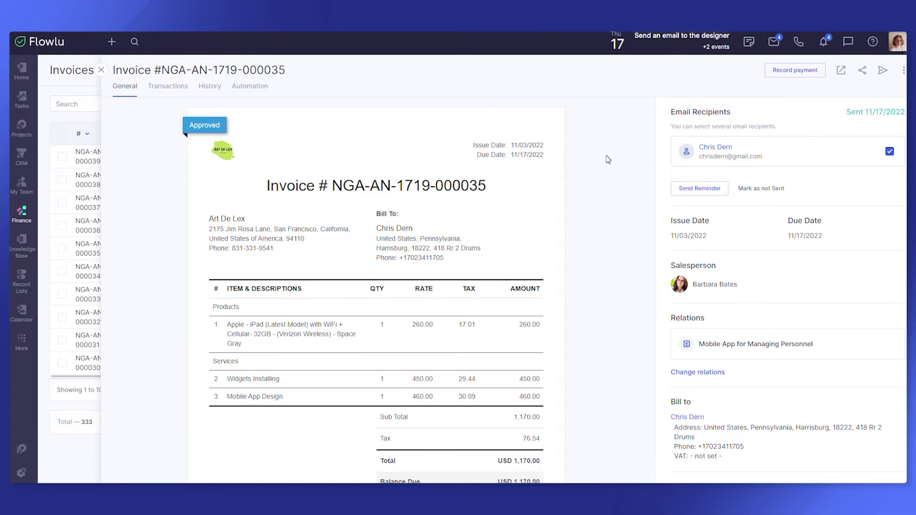
pyautogui.scroll(-4, 609, 159)
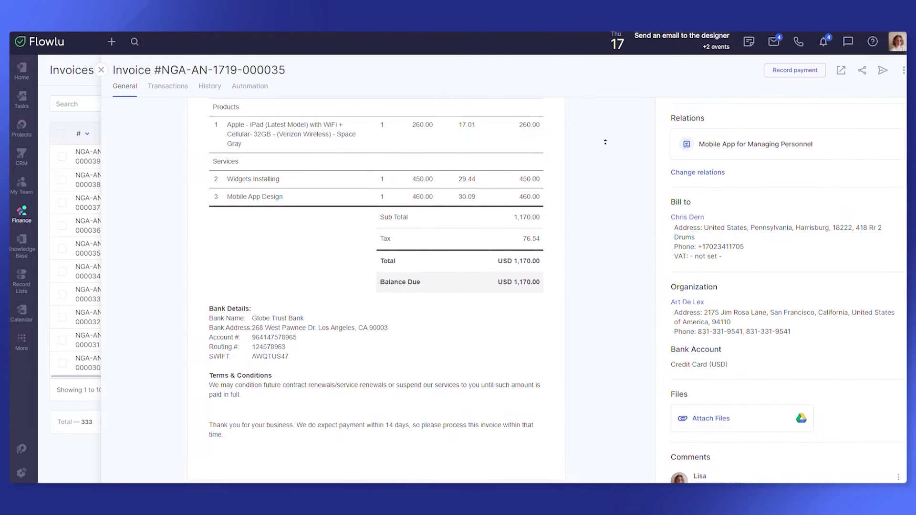
pyautogui.scroll(3, 606, 131)
pyautogui.scroll(2, 605, 128)
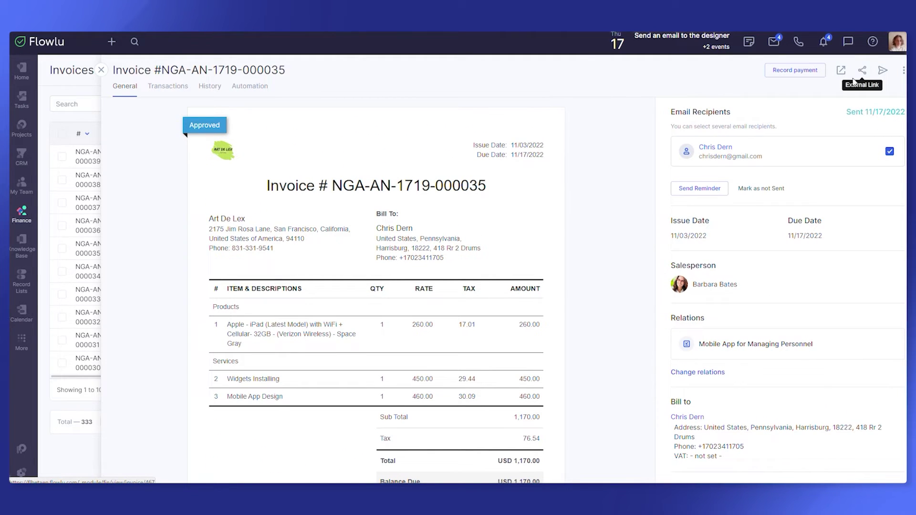
pyautogui.click(862, 72)
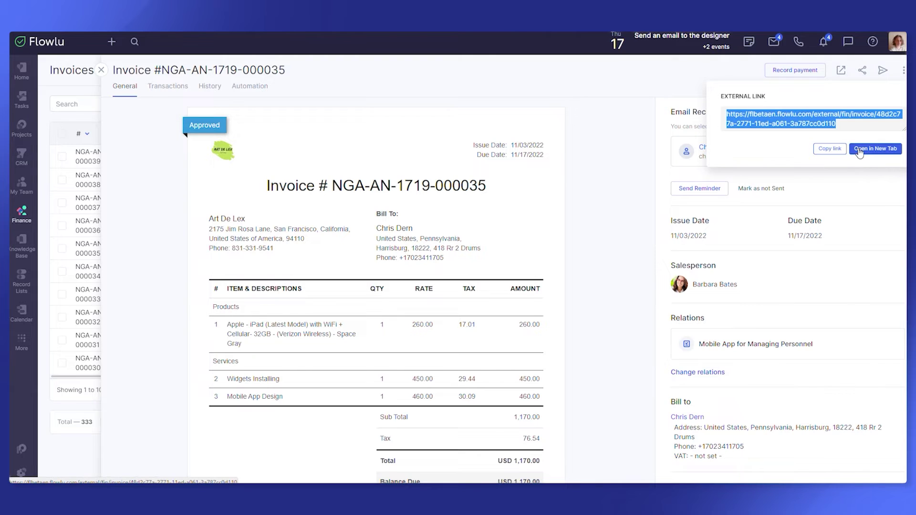
pyautogui.click(876, 148)
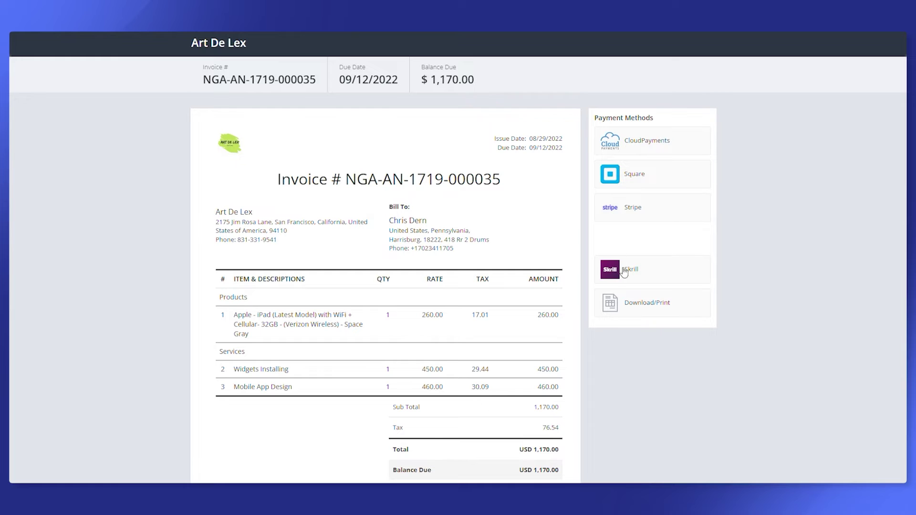
pyautogui.scroll(-2, 582, 127)
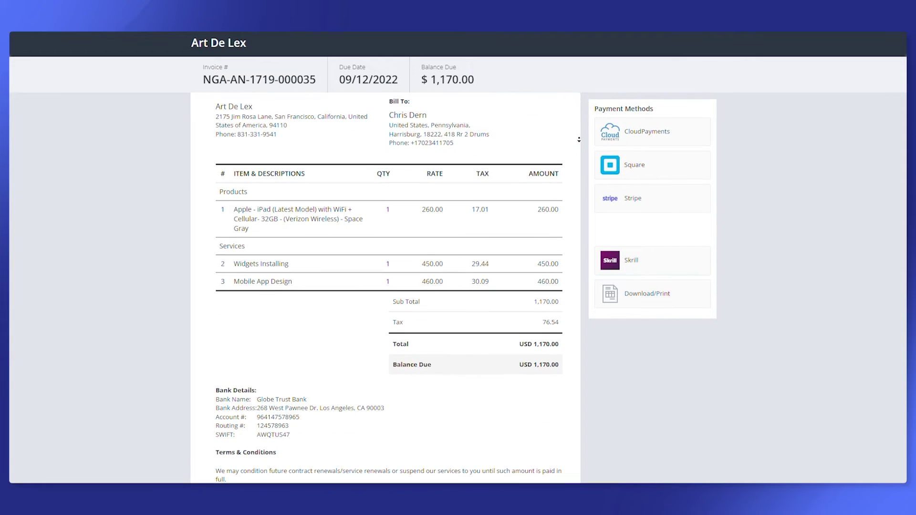
pyautogui.scroll(2, 580, 125)
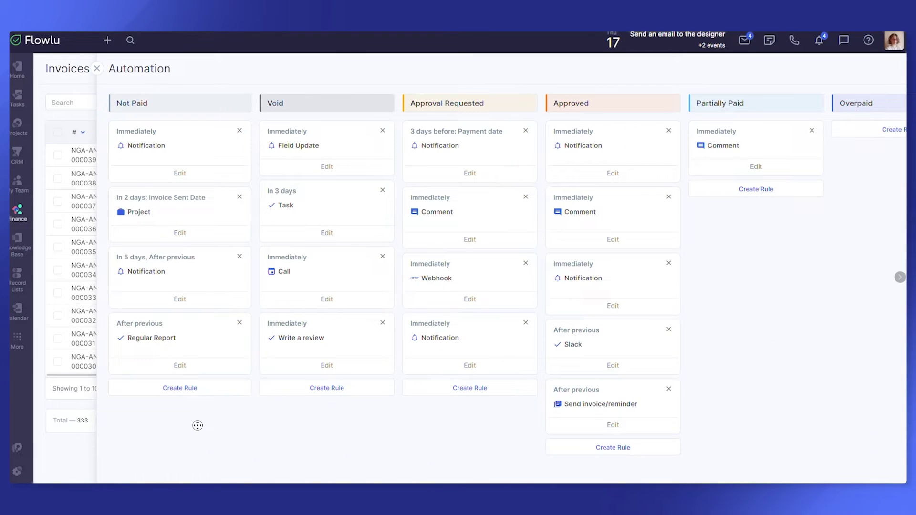
pyautogui.hscroll(5, 198, 425)
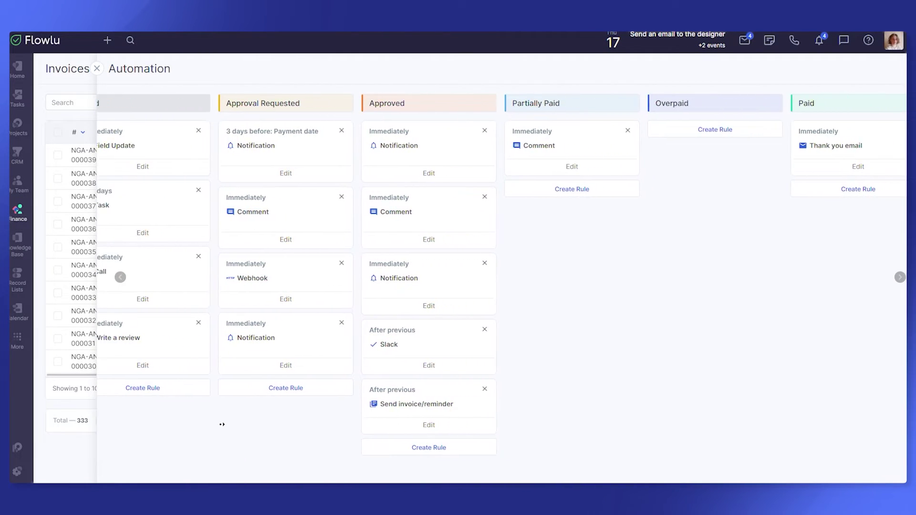
pyautogui.moveTo(221, 424); pyautogui.dragTo(162, 429)
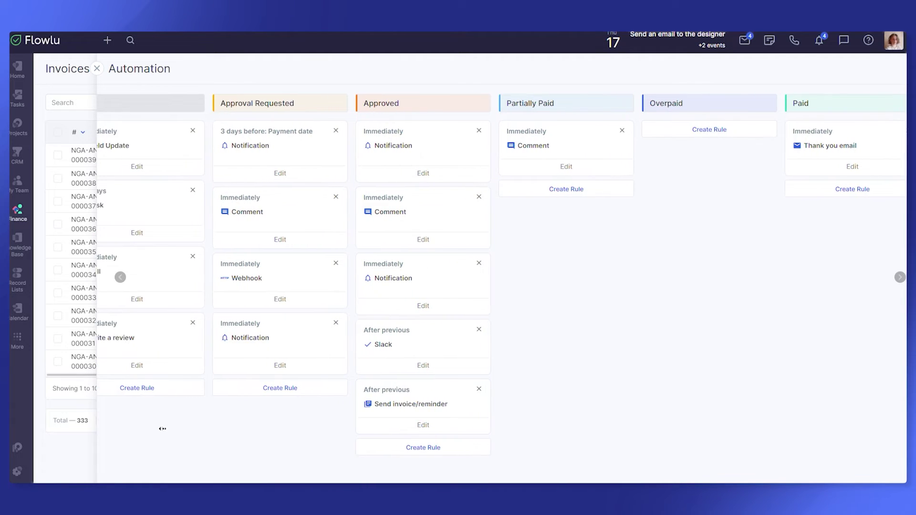
pyautogui.hscroll(-3, 162, 428)
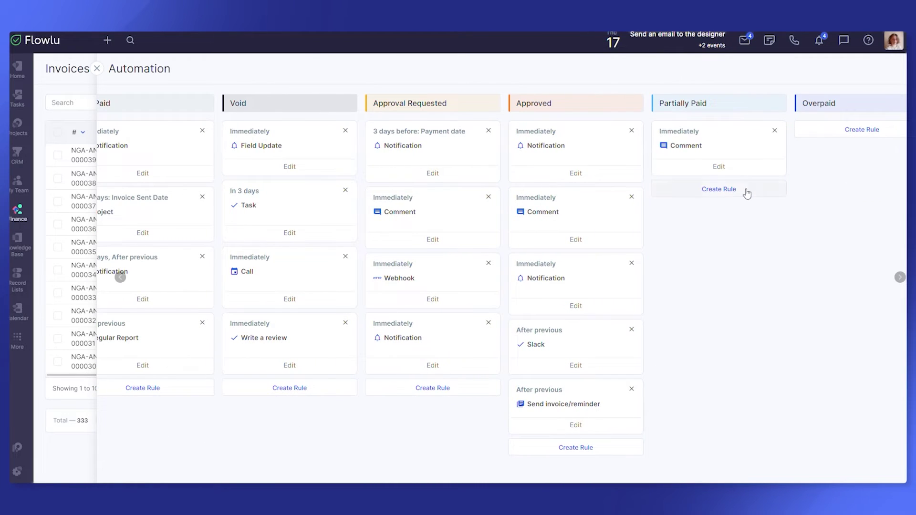
pyautogui.click(746, 193)
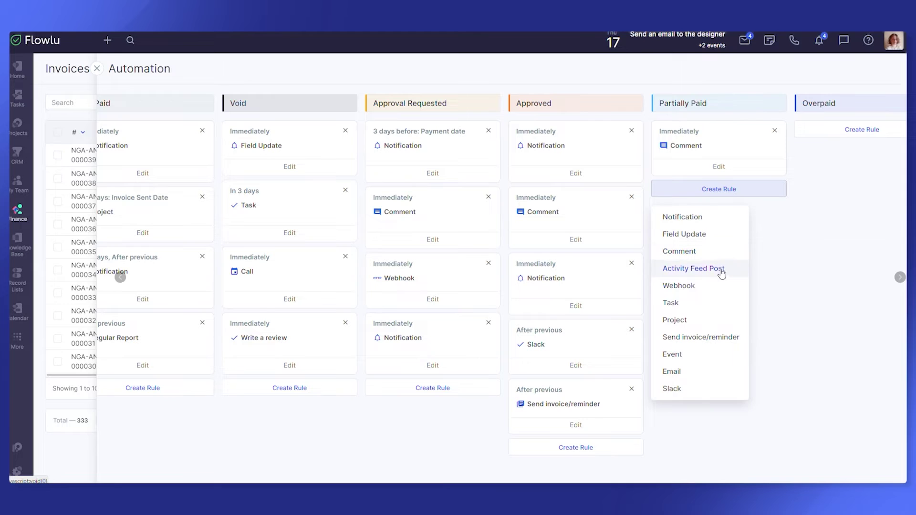
pyautogui.click(706, 258)
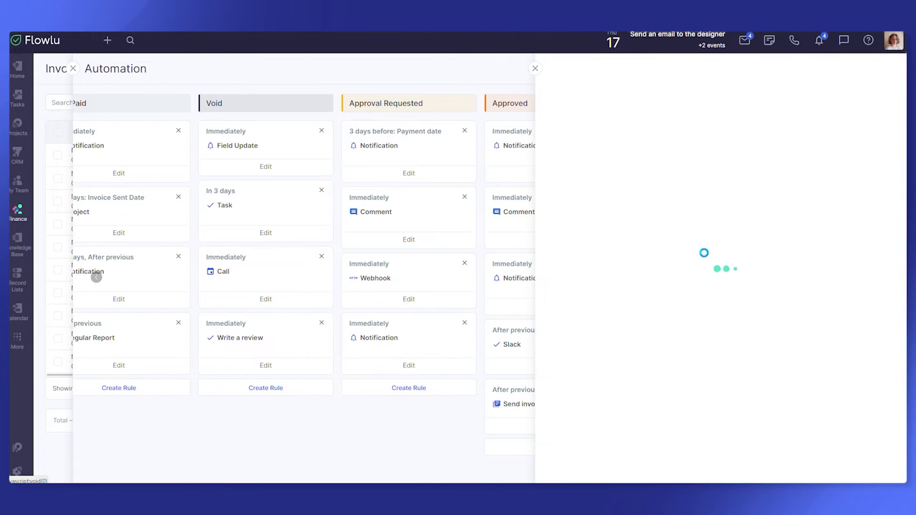
pyautogui.click(622, 186)
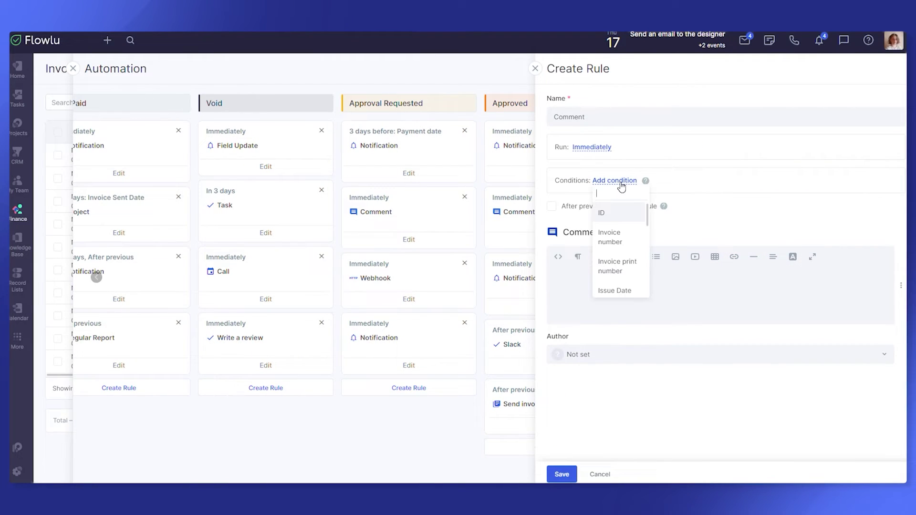
pyautogui.click(636, 360)
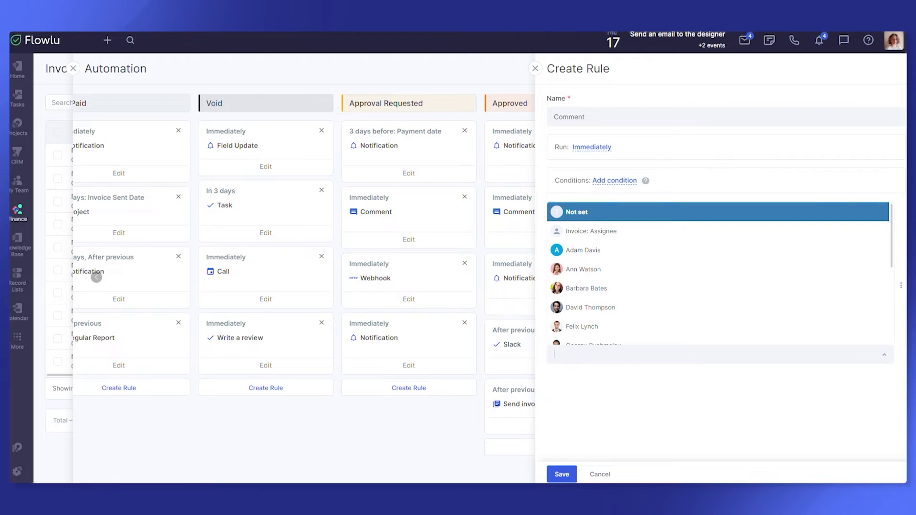
pyautogui.click(604, 334)
pyautogui.click(600, 476)
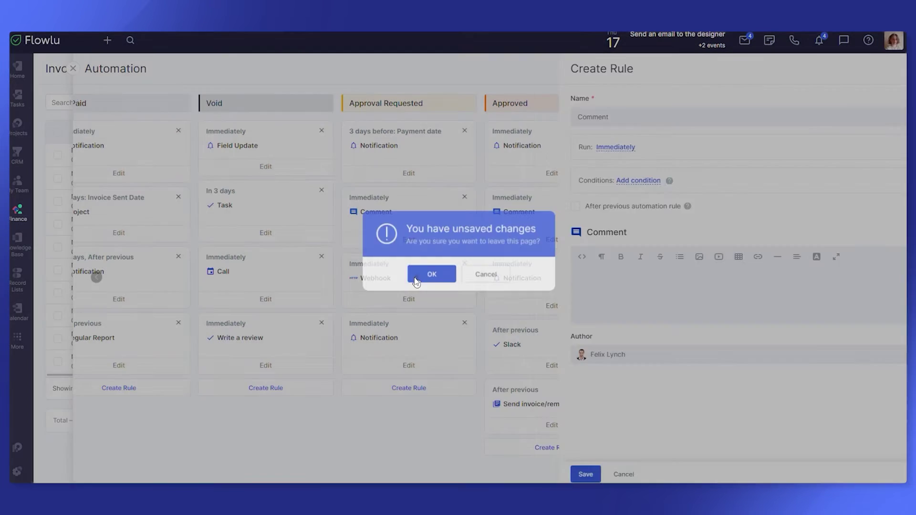
pyautogui.click(417, 282)
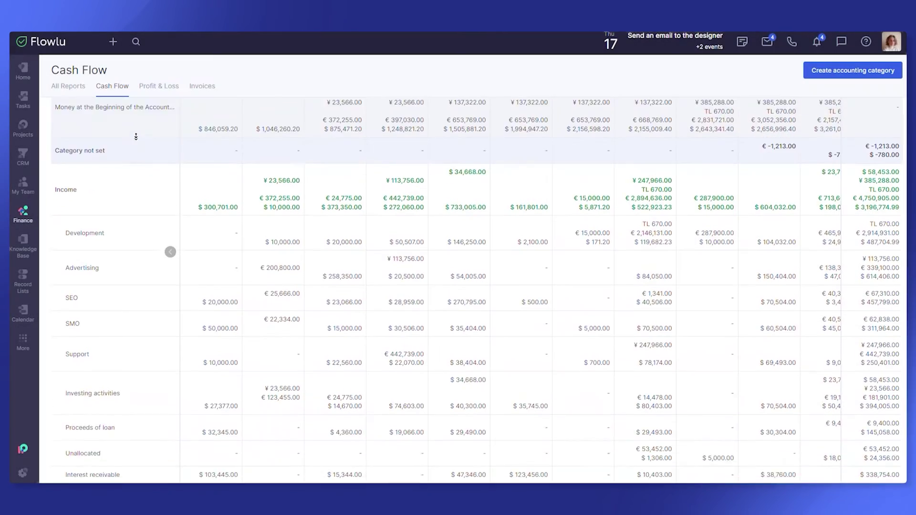
# - Group Cash Flow by activity types, collapsing operating Income and expanding operating Expenses
pyautogui.scroll(3, 136, 132)
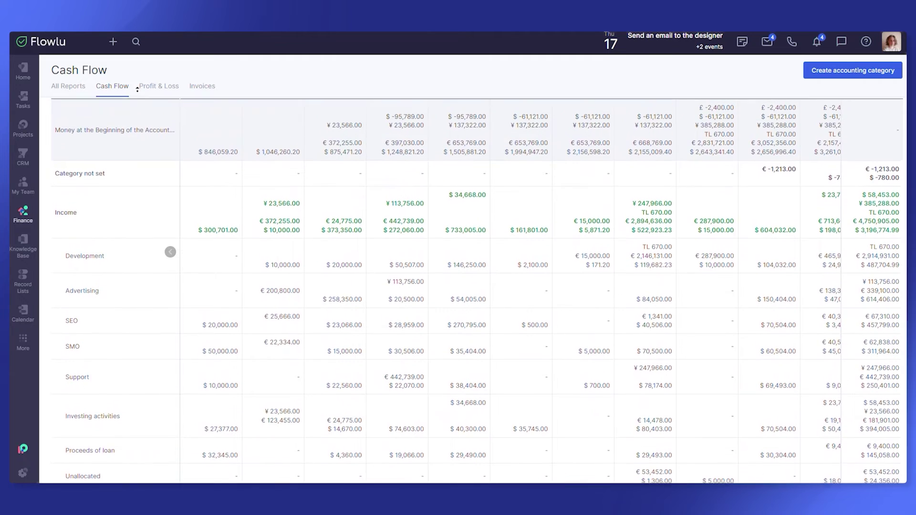
pyautogui.scroll(1, 137, 89)
pyautogui.click(173, 110)
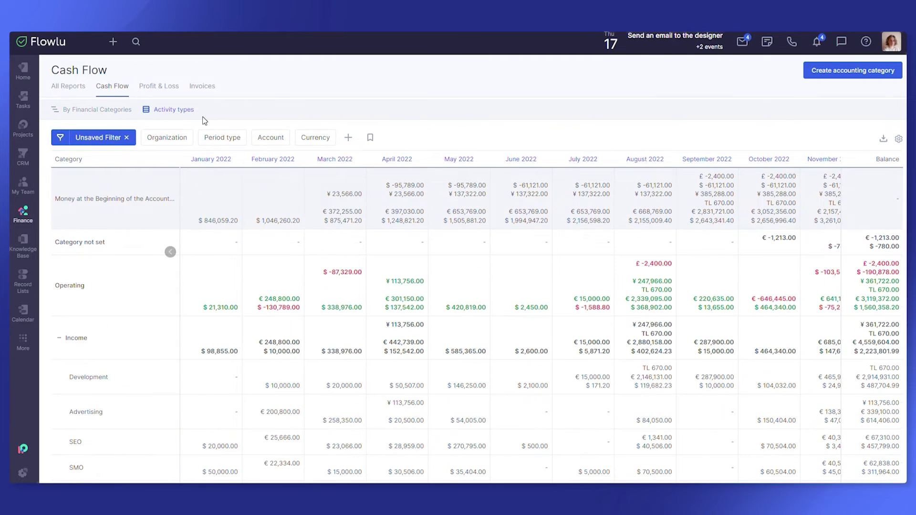
pyautogui.click(67, 353)
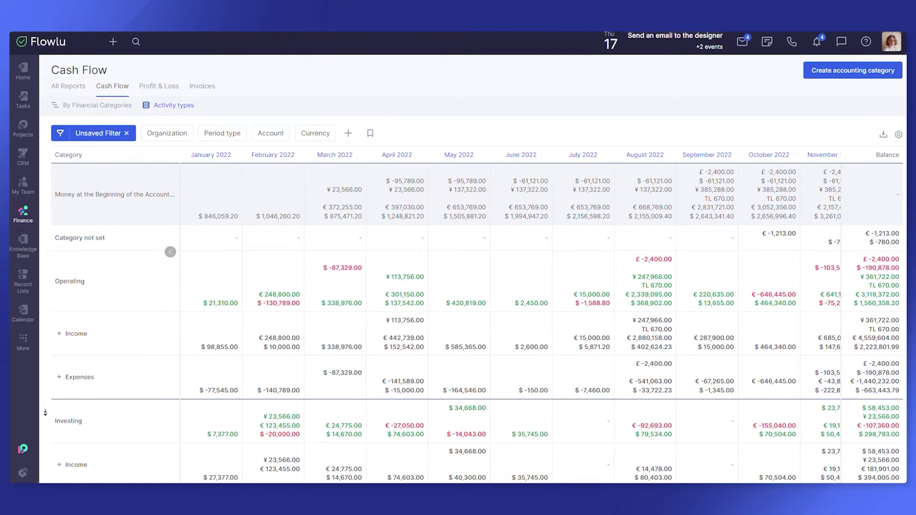
pyautogui.scroll(-1, 59, 363)
pyautogui.click(76, 338)
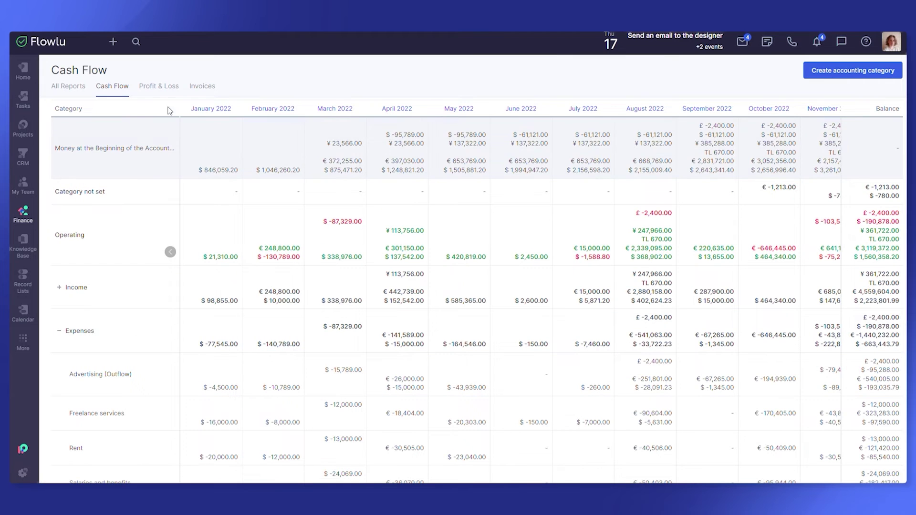
# - In the Profit & Loss report, inspect January 2022 Revenue transactions, then close them
pyautogui.click(159, 86)
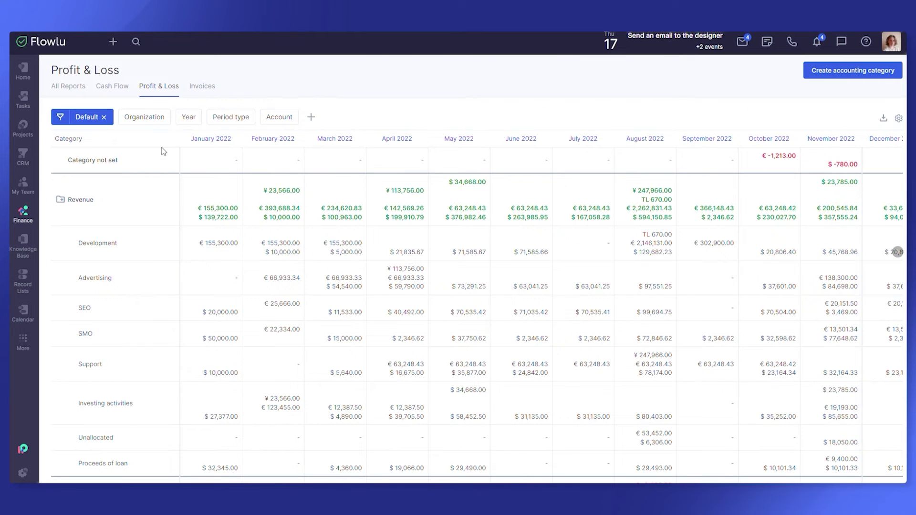
pyautogui.scroll(-3, 157, 157)
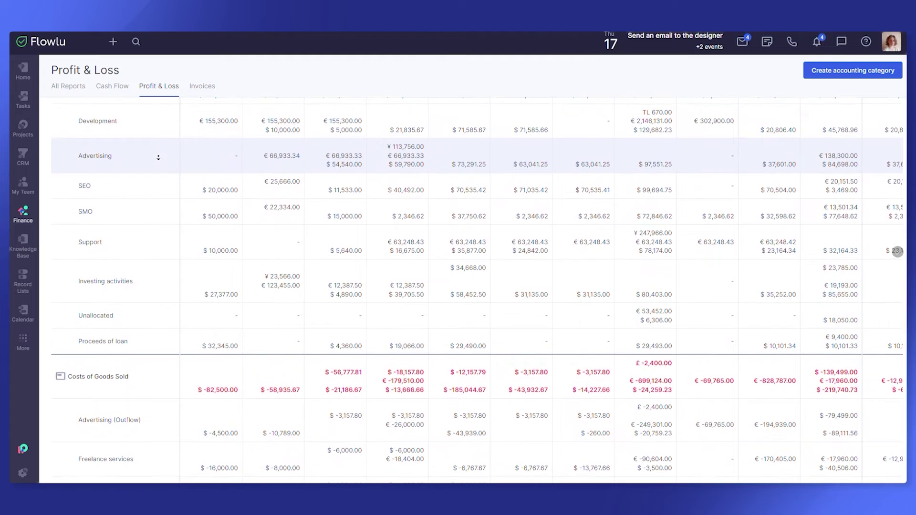
pyautogui.scroll(1, 212, 139)
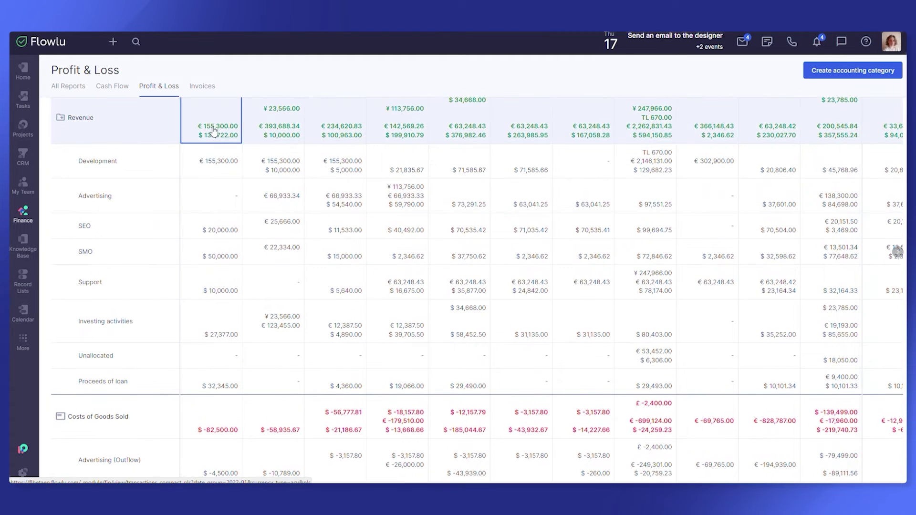
pyautogui.click(214, 131)
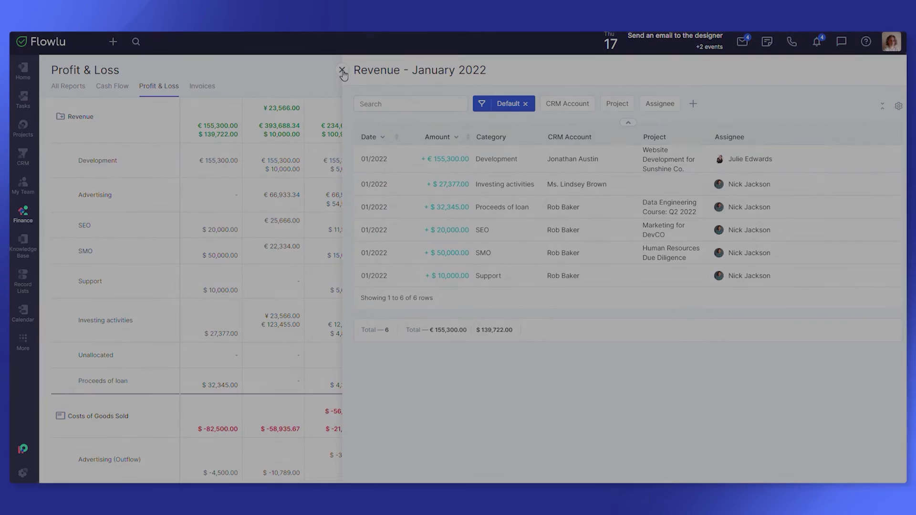
pyautogui.click(341, 70)
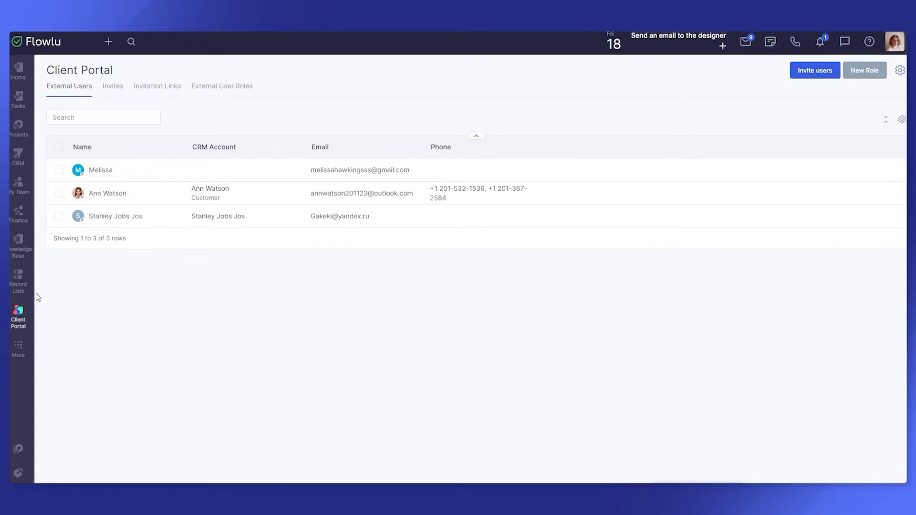
# - Open the external customer user's permissions for Tasks
pyautogui.click(68, 198)
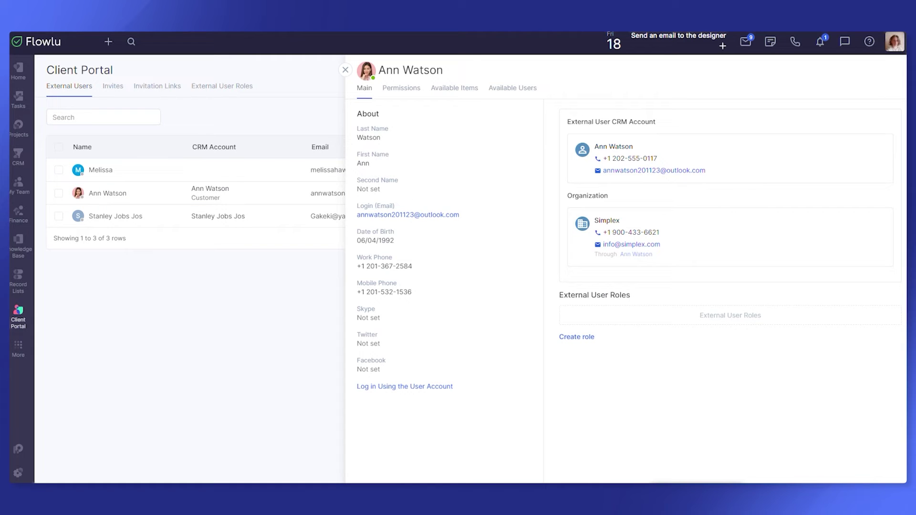
pyautogui.click(409, 91)
pyautogui.click(400, 227)
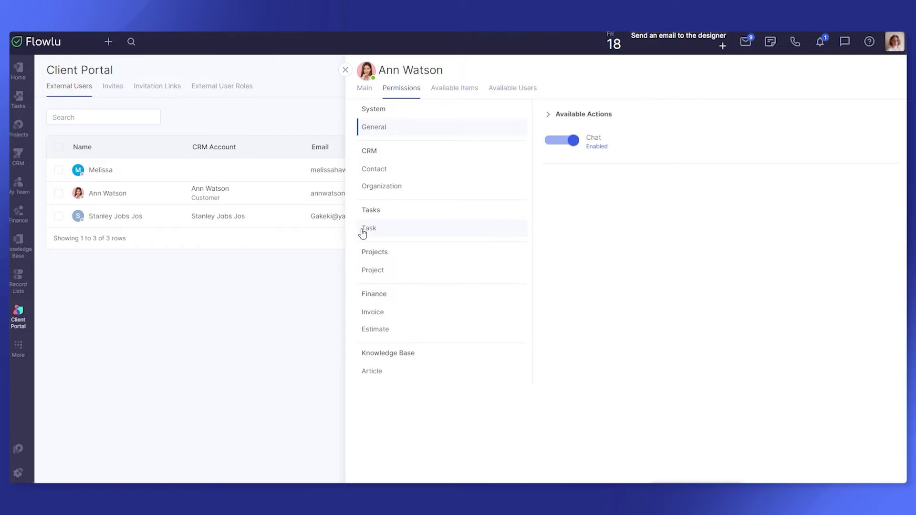
# - Switch off the Owner relation under task View Relations, then return to the user's main details
pyautogui.click(547, 112)
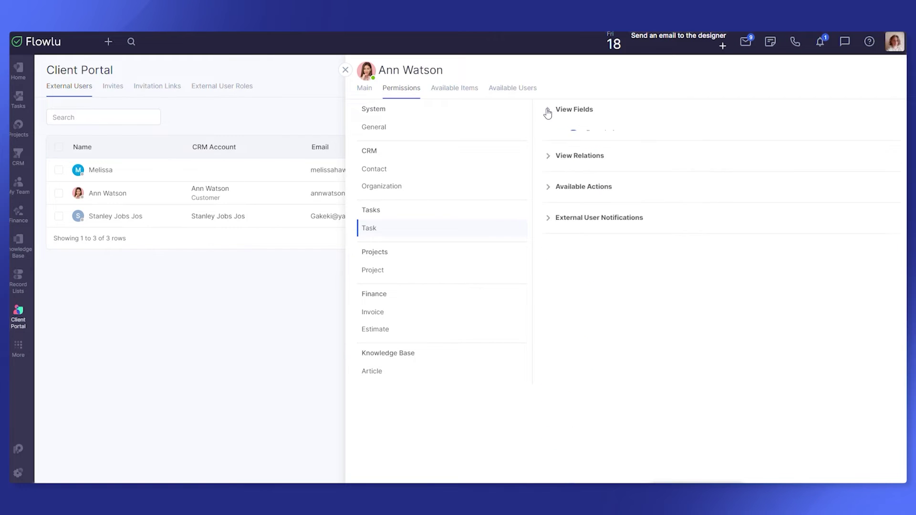
pyautogui.click(551, 142)
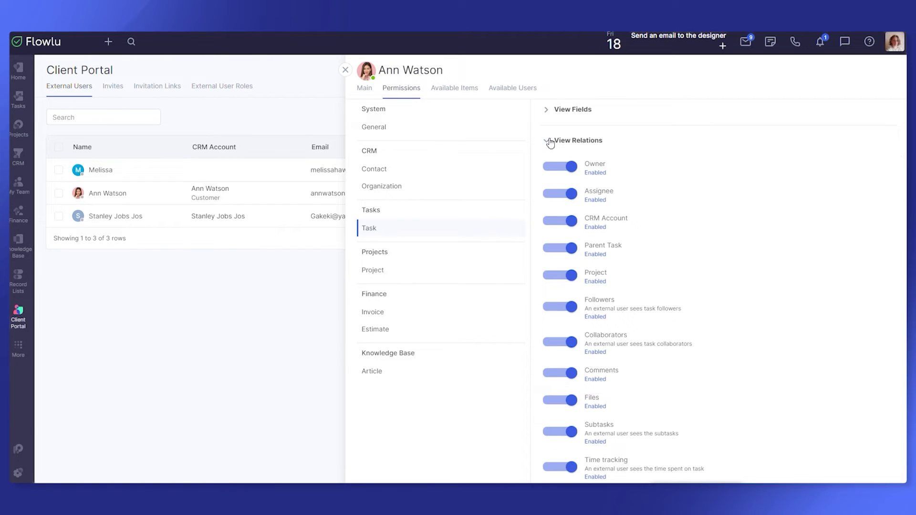
pyautogui.click(557, 167)
pyautogui.click(548, 142)
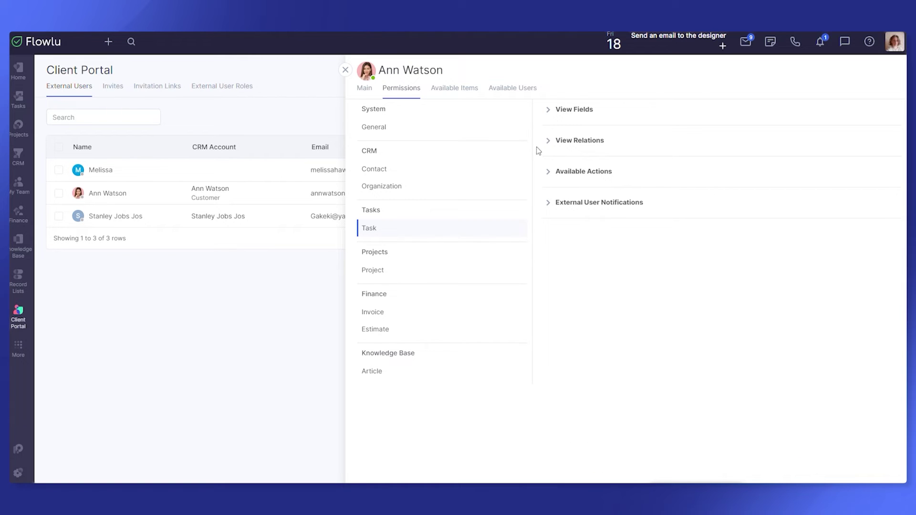
pyautogui.click(363, 90)
# - Log in as the external user, open the Welcome to the team! onboarding, and check notifications
pyautogui.click(407, 386)
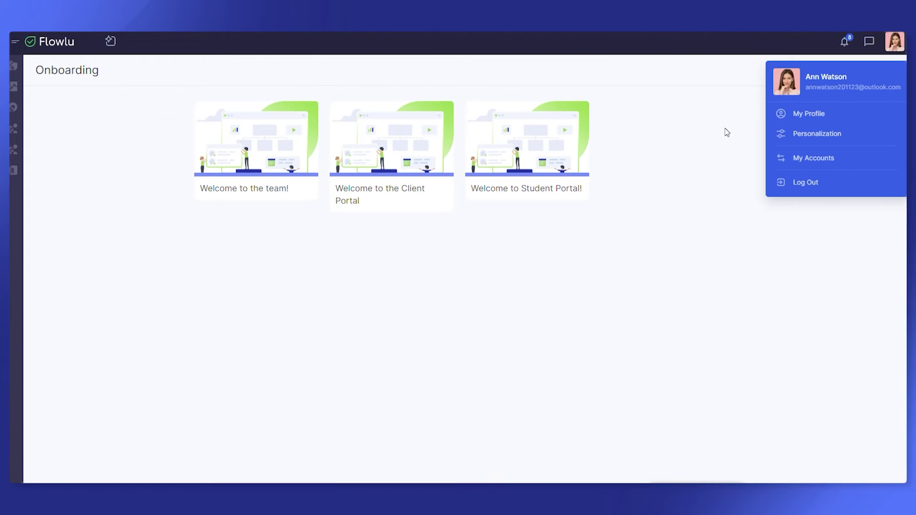
pyautogui.click(895, 42)
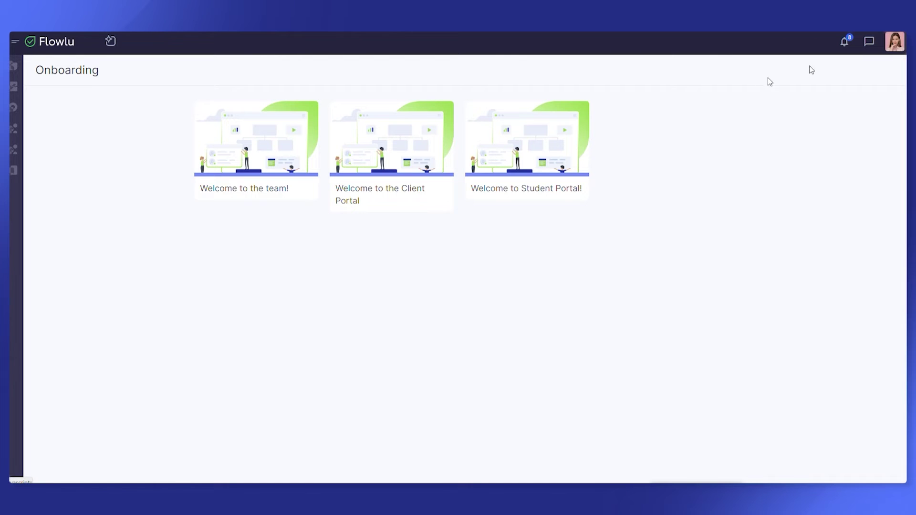
pyautogui.click(268, 146)
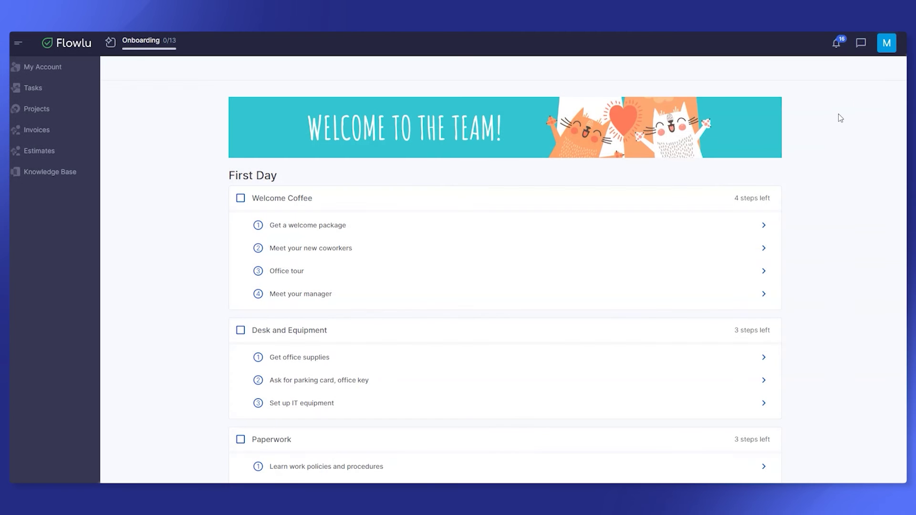
pyautogui.click(838, 46)
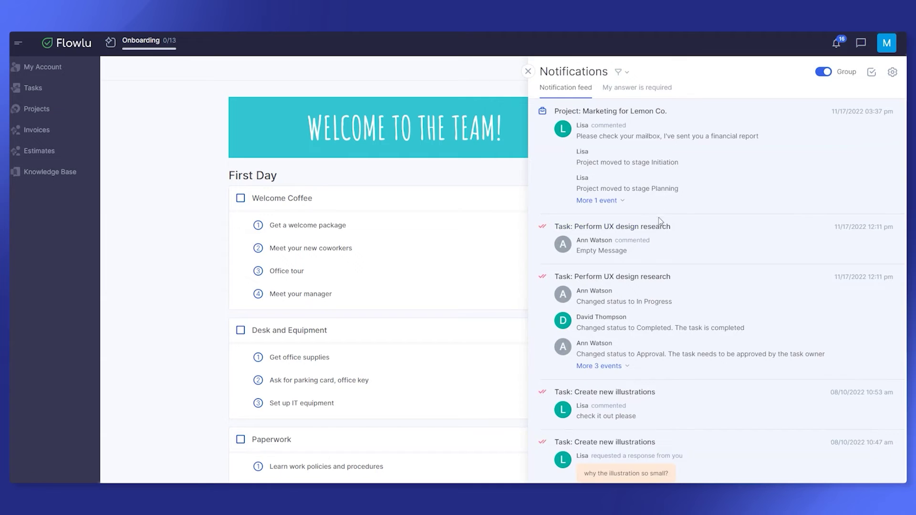
pyautogui.scroll(-4, 672, 234)
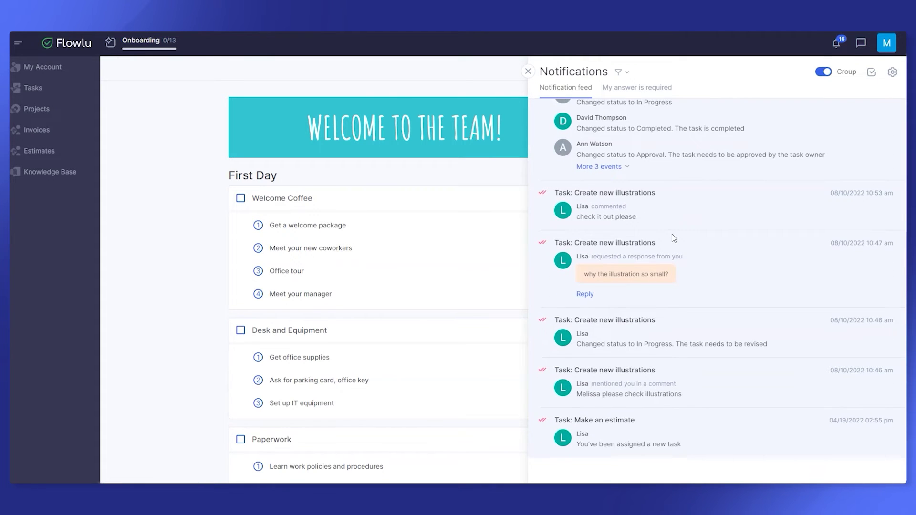
pyautogui.scroll(5, 672, 234)
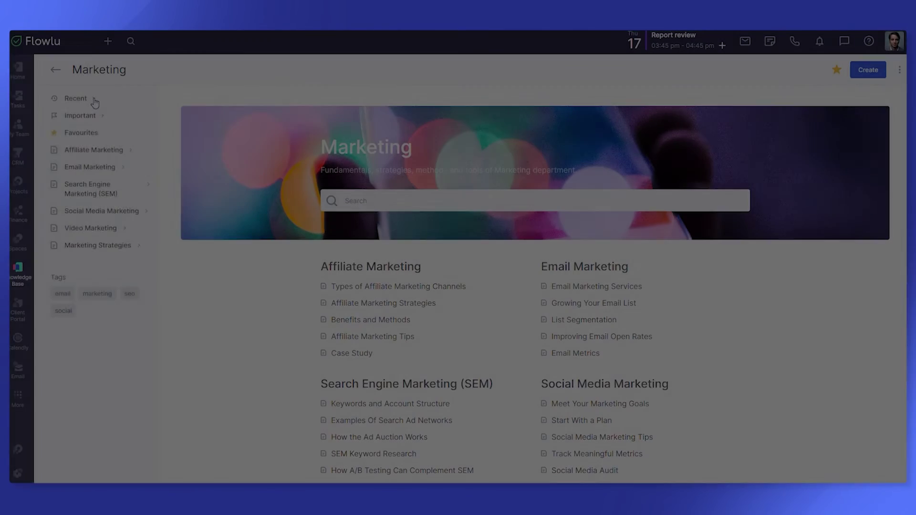
# - Open the Types of Affiliate Marketing Channels article under Affiliate Marketing and read through it
pyautogui.click(95, 102)
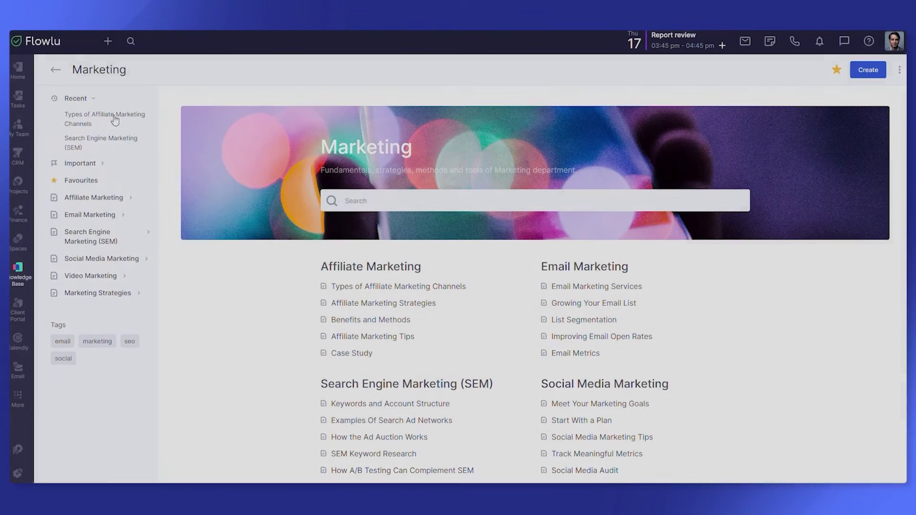
pyautogui.click(123, 217)
pyautogui.click(129, 198)
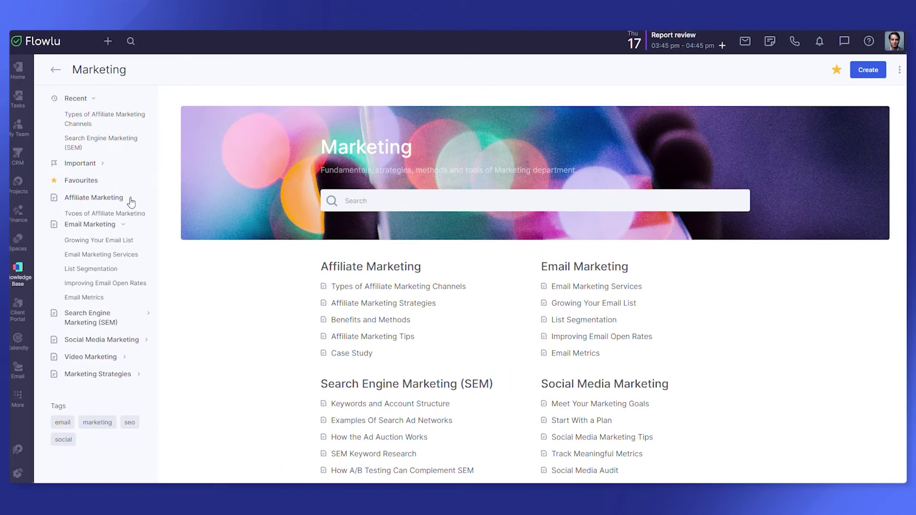
pyautogui.click(83, 123)
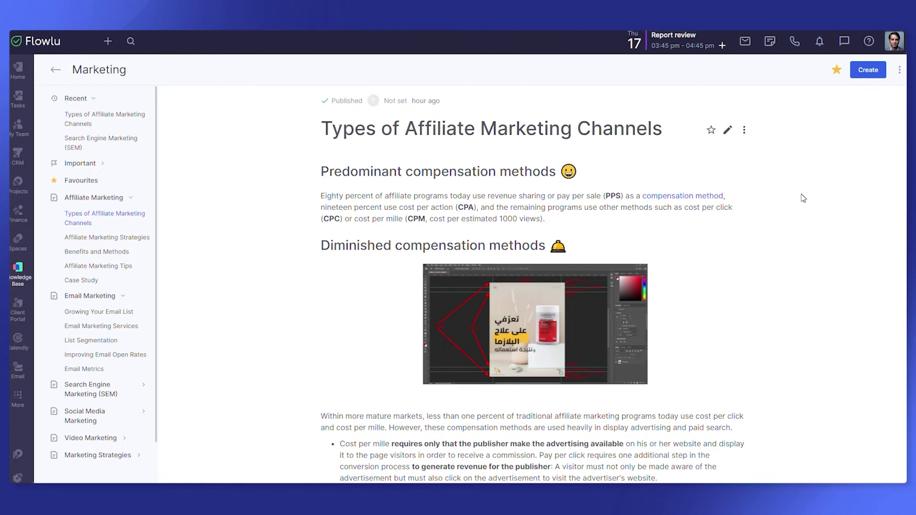
pyautogui.scroll(-5, 803, 198)
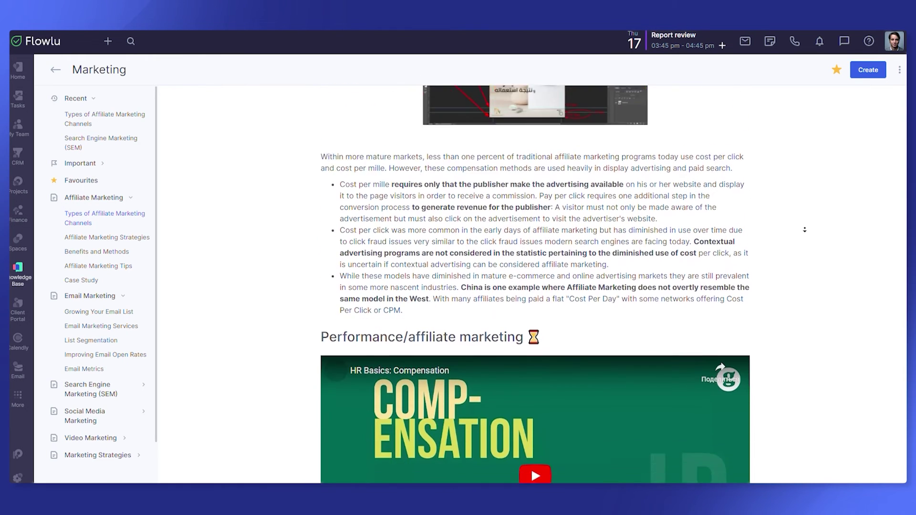
pyautogui.scroll(-12, 805, 230)
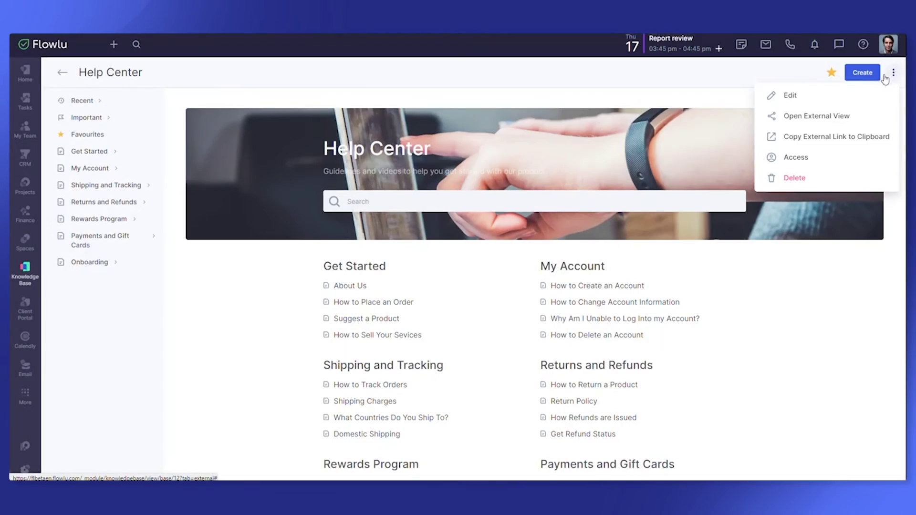
# - Review the knowledge base's External settings, then scroll through the public Flowlu Help Center's article categories
pyautogui.click(806, 95)
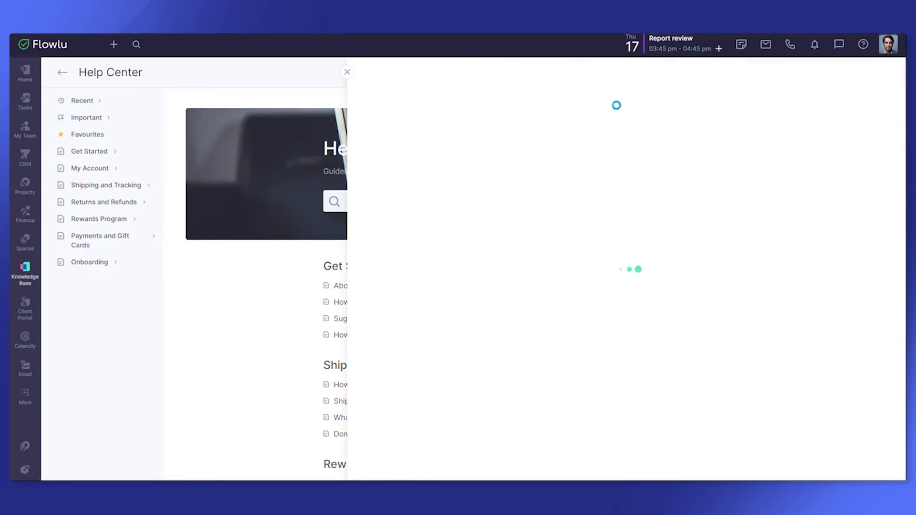
pyautogui.click(483, 95)
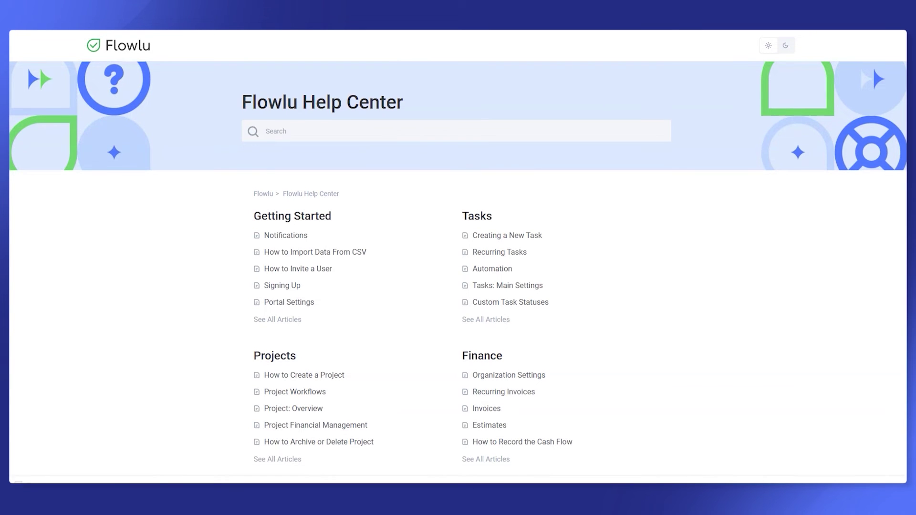
pyautogui.scroll(-2, 458, 274)
pyautogui.scroll(-3, 458, 274)
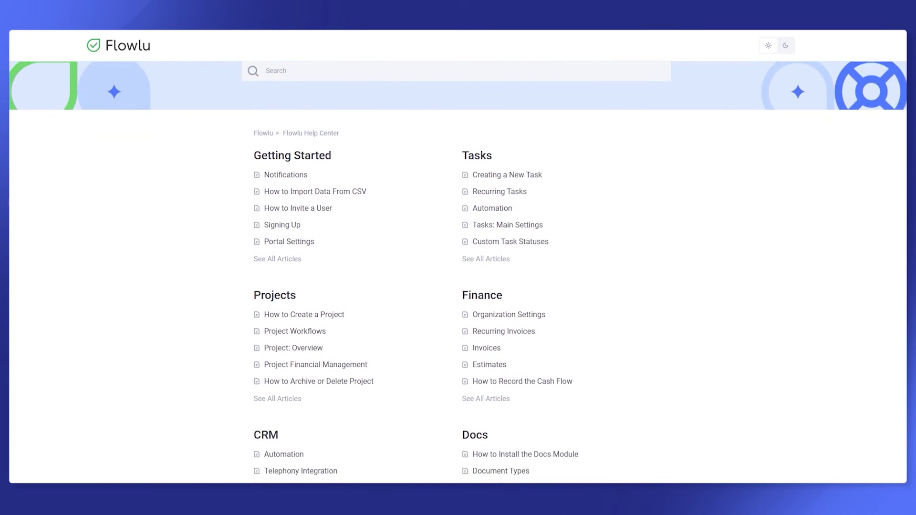
pyautogui.scroll(-3, 459, 274)
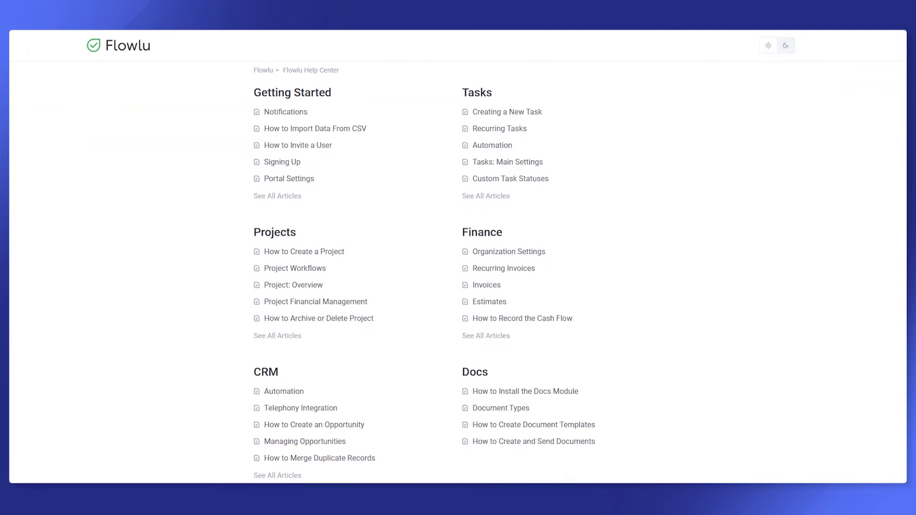
pyautogui.scroll(-2, 458, 273)
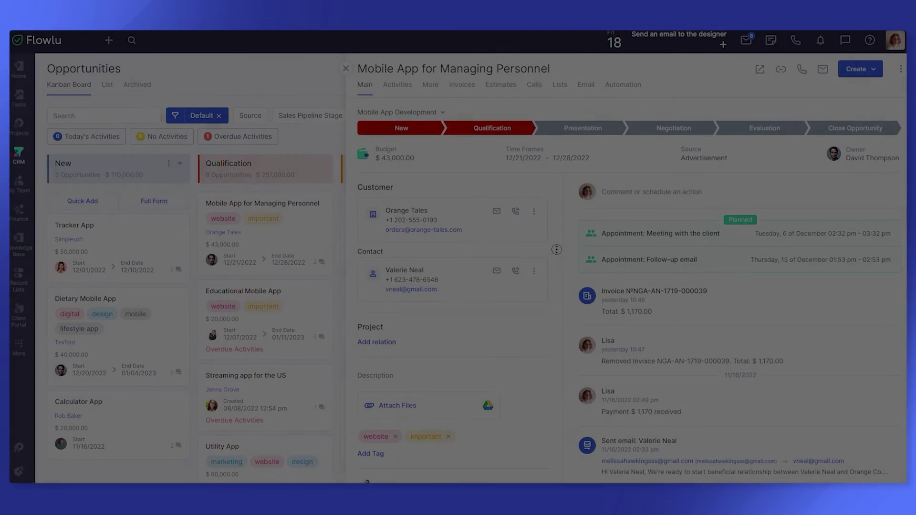
# - Scroll down through the Mobile App for Managing Personnel opportunity and the project pages
pyautogui.scroll(-5, 557, 284)
pyautogui.scroll(-5, 556, 284)
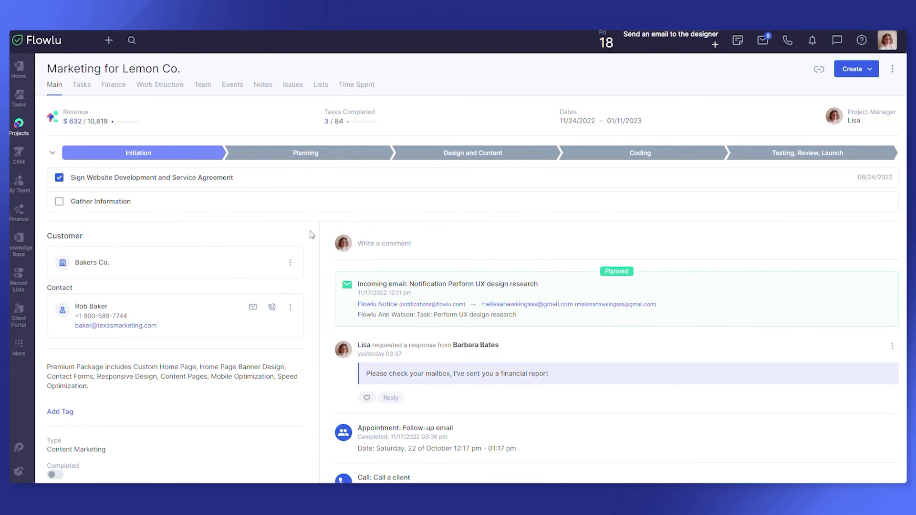
pyautogui.scroll(-3, 310, 238)
pyautogui.scroll(-1, 309, 259)
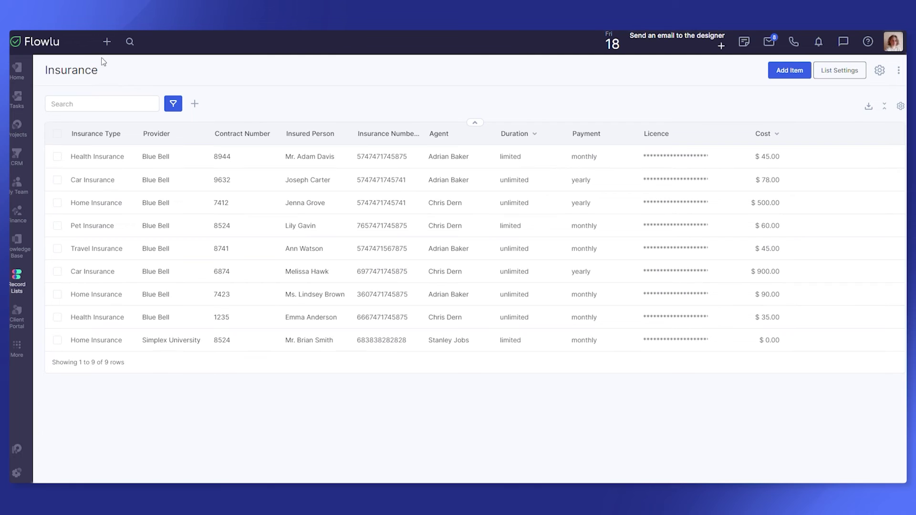
# - Inspect the Health Insurance policy's full details in the Insurance list, then close them
pyautogui.click(56, 151)
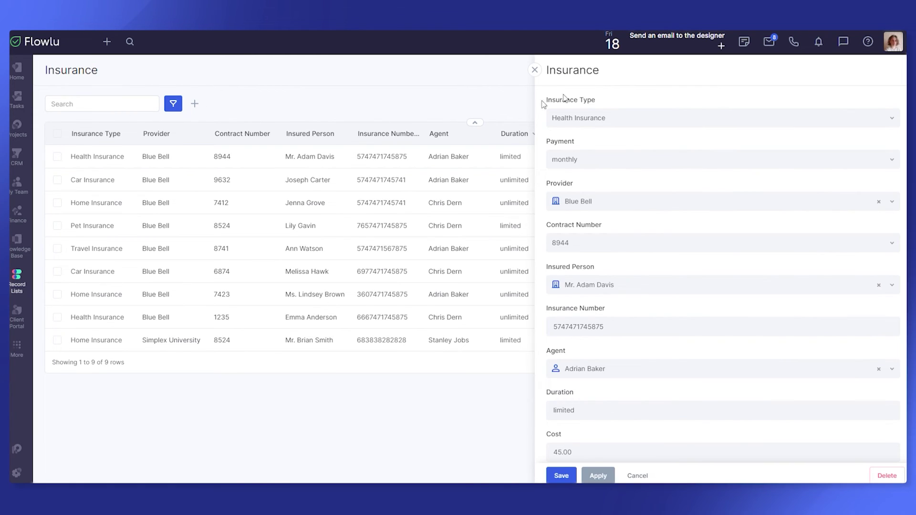
pyautogui.scroll(-3, 541, 126)
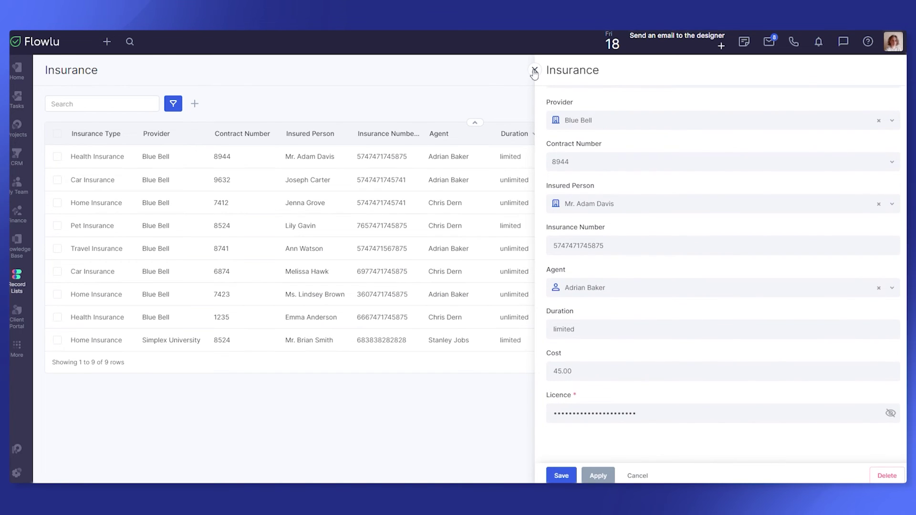
pyautogui.click(534, 71)
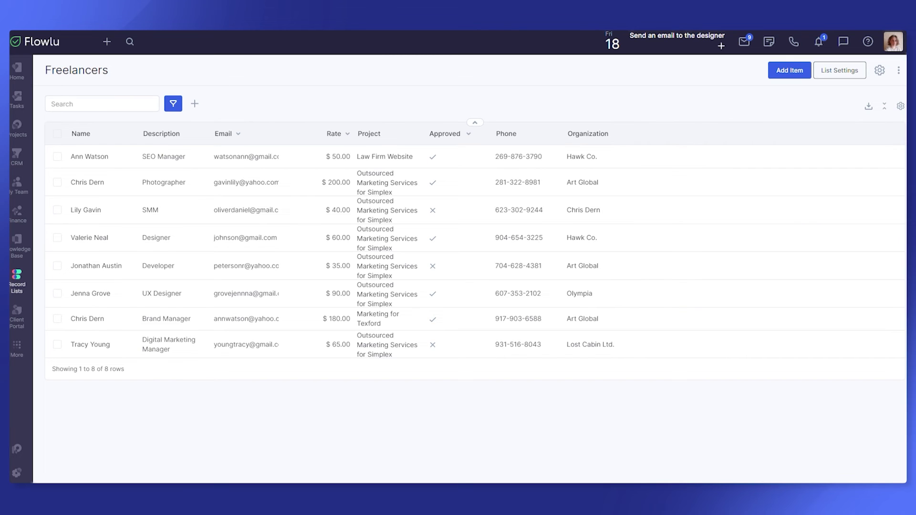
# - View the first freelancer's linked record lists on its Lists tab, then close the contact
pyautogui.click(60, 156)
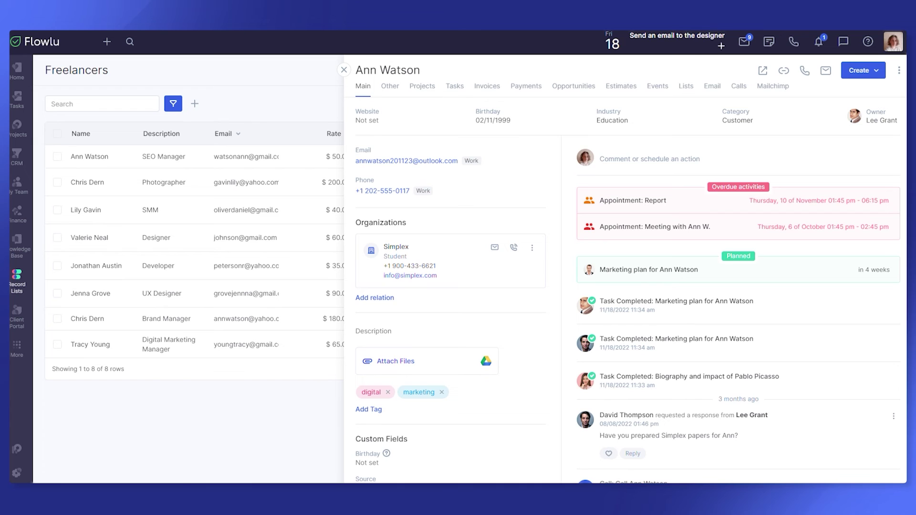
pyautogui.click(686, 93)
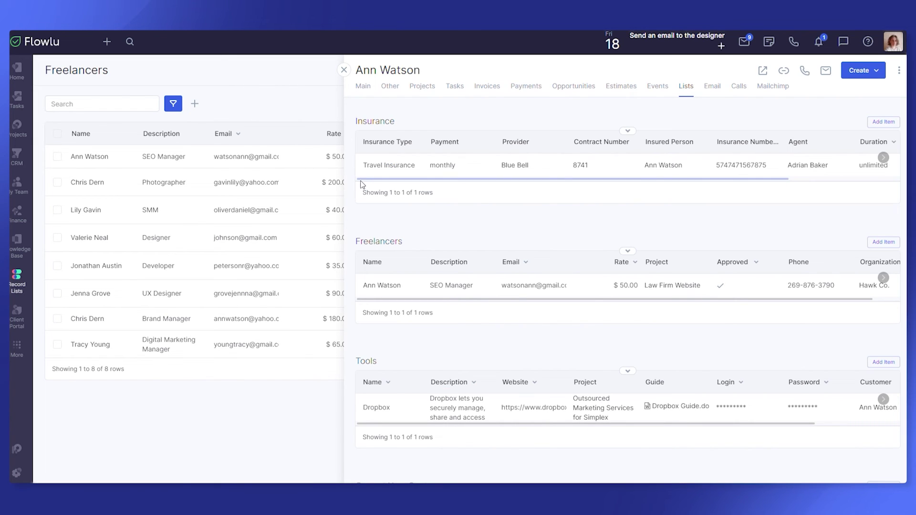
pyautogui.moveTo(361, 180); pyautogui.dragTo(473, 179)
pyautogui.scroll(-2, 385, 210)
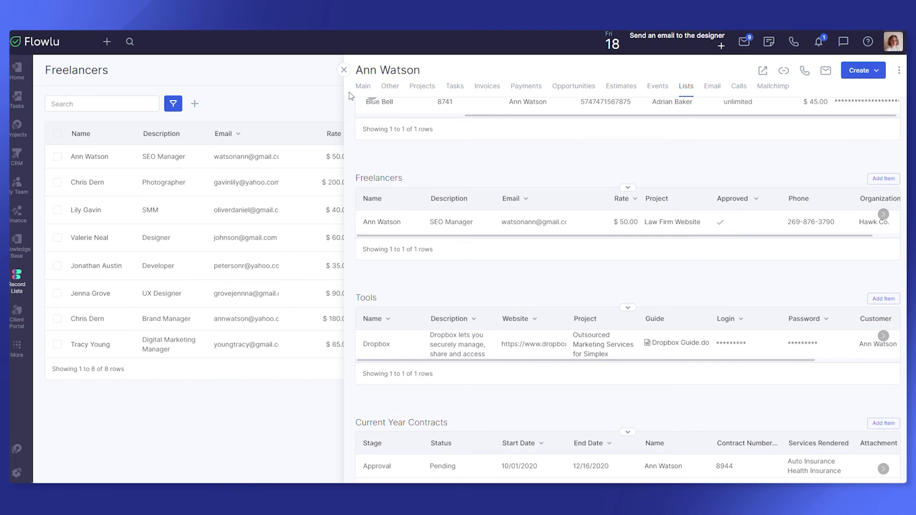
pyautogui.click(344, 71)
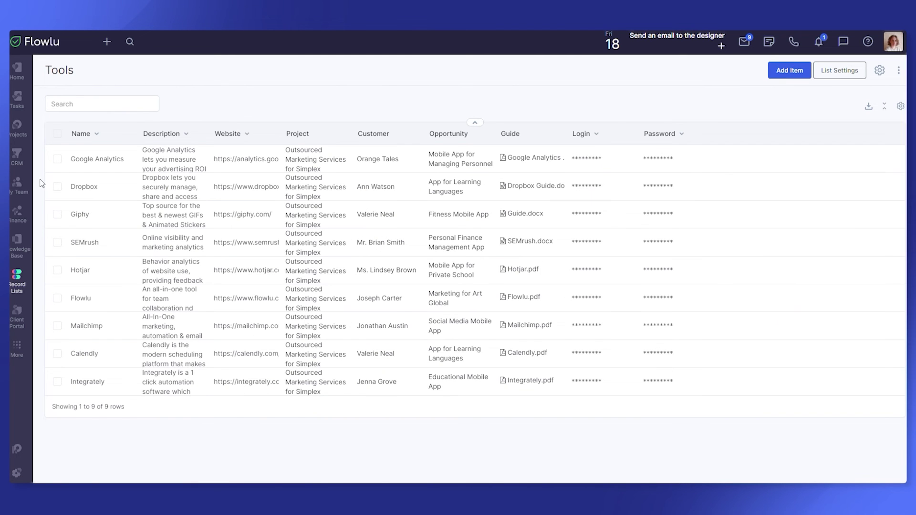
pyautogui.click(308, 158)
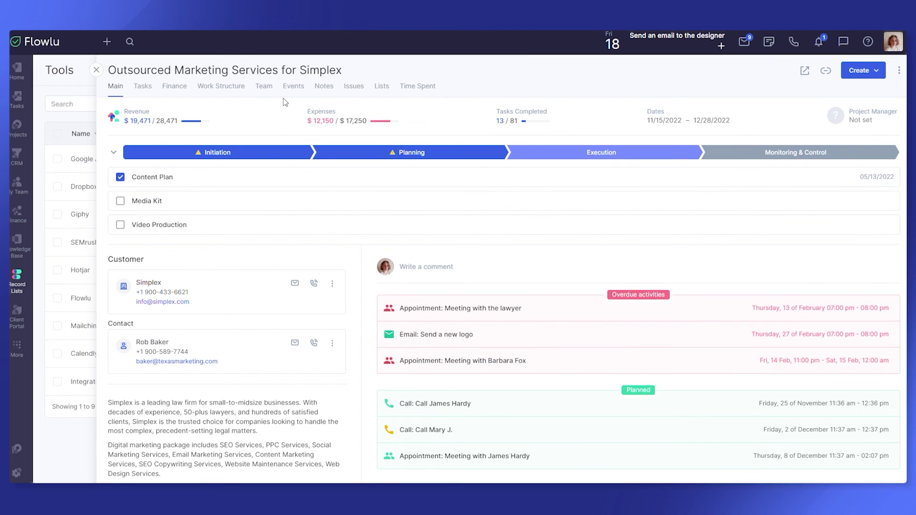
pyautogui.click(382, 88)
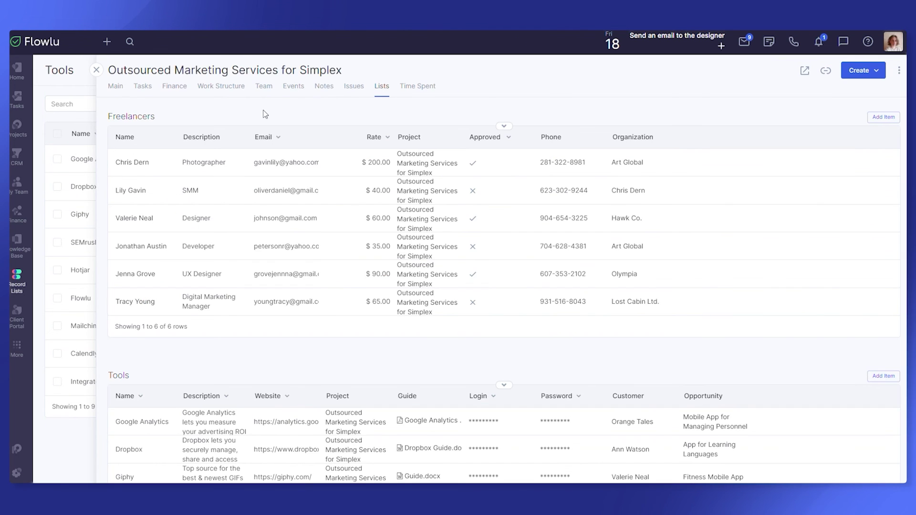
pyautogui.scroll(-4, 104, 158)
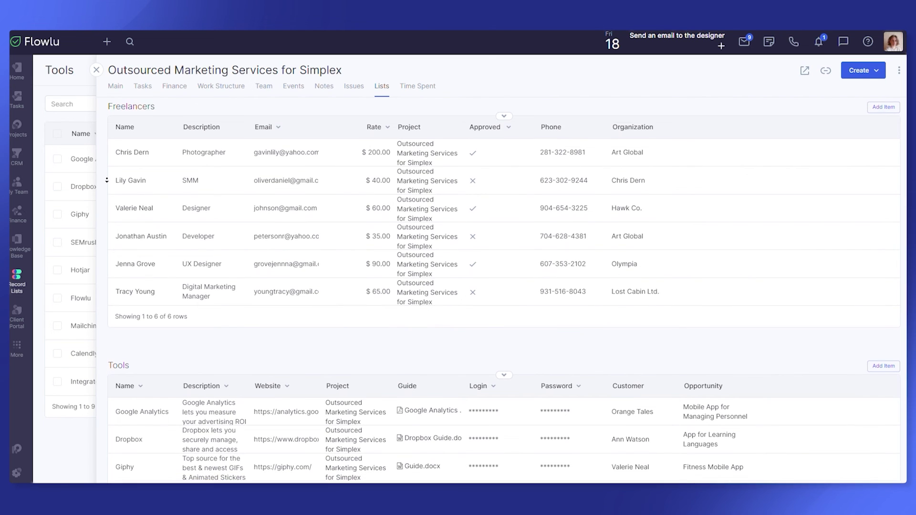
pyautogui.scroll(-2, 107, 185)
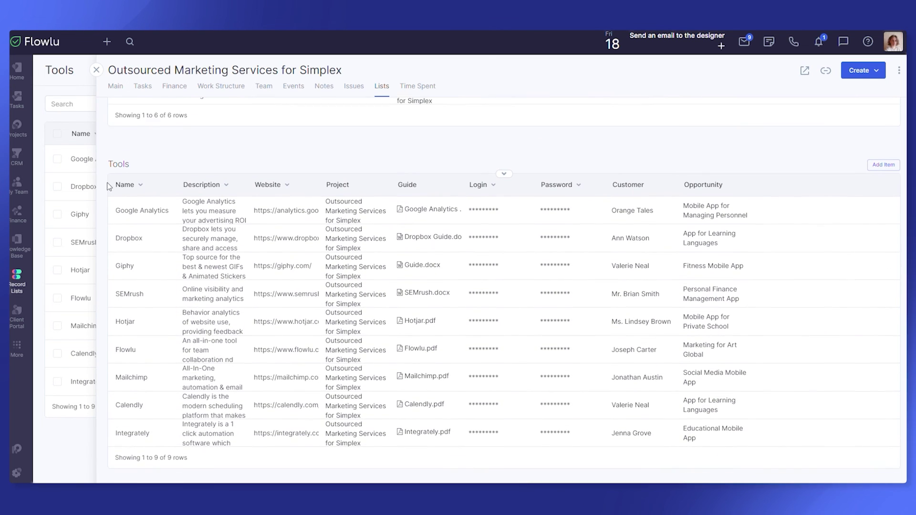
pyautogui.click(95, 73)
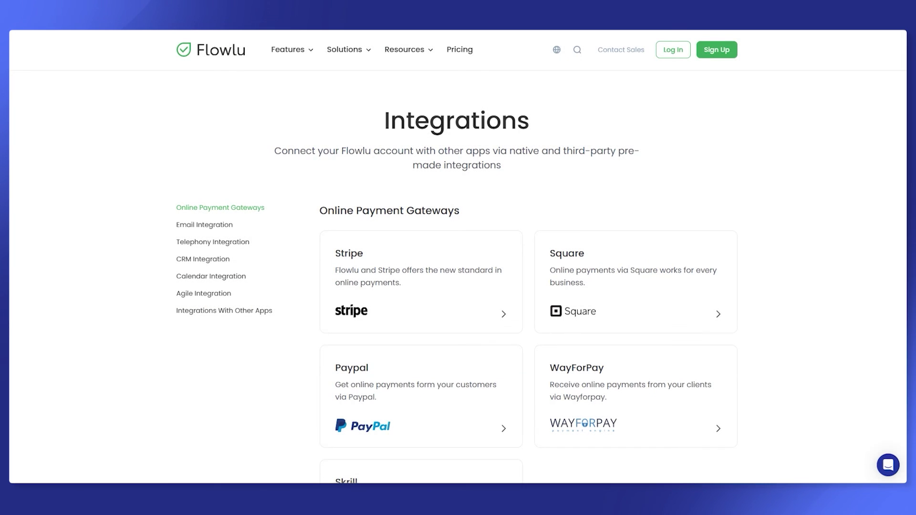
pyautogui.scroll(-3, 458, 286)
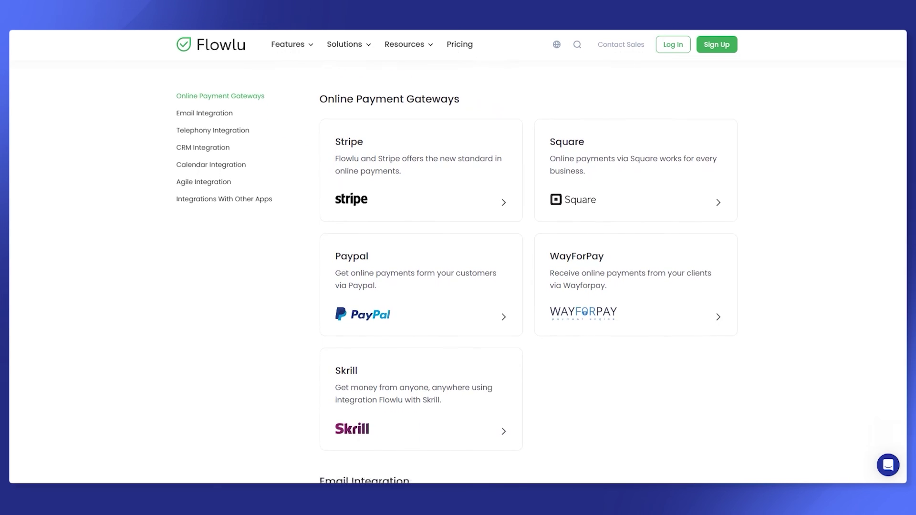
pyautogui.scroll(-3, 458, 286)
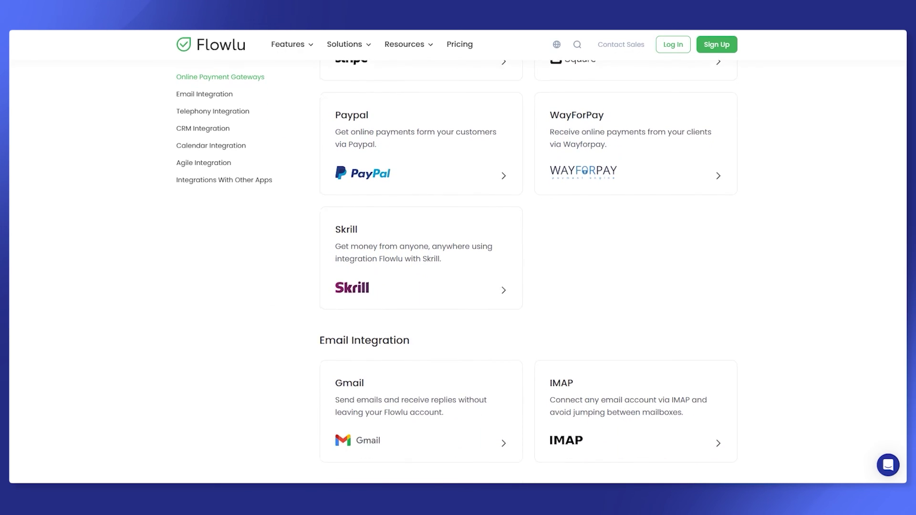
pyautogui.scroll(-3, 458, 287)
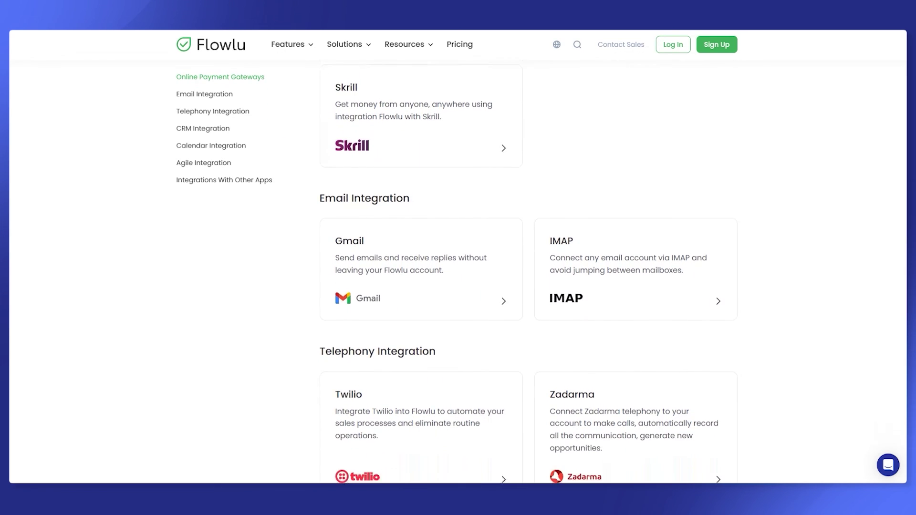
pyautogui.scroll(-3, 458, 286)
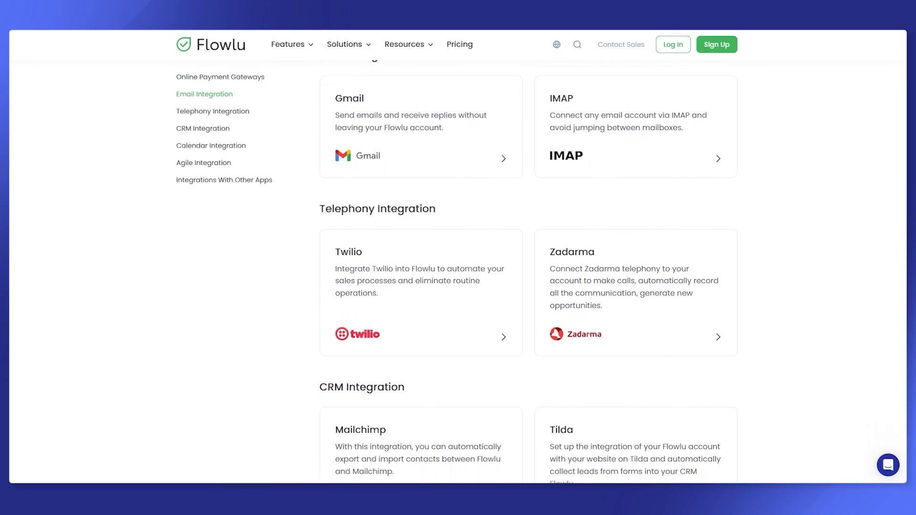
pyautogui.scroll(-3, 458, 286)
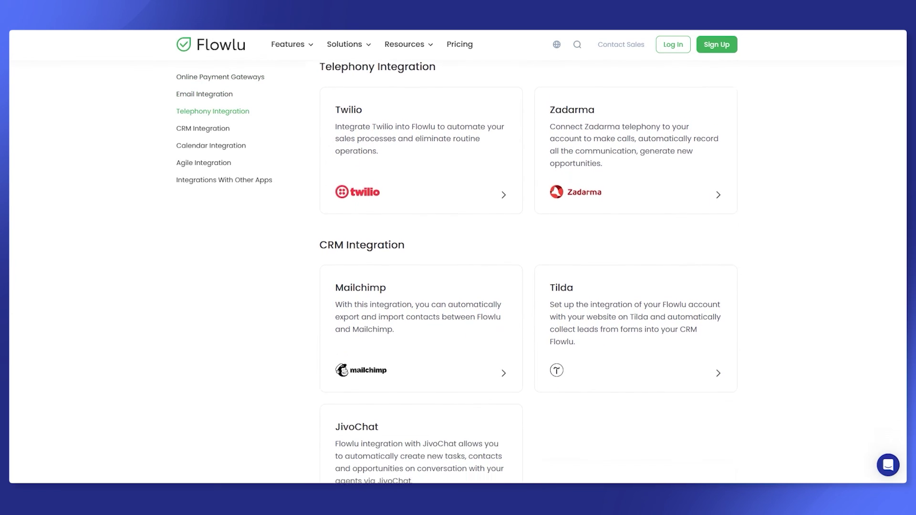
pyautogui.scroll(-3, 458, 287)
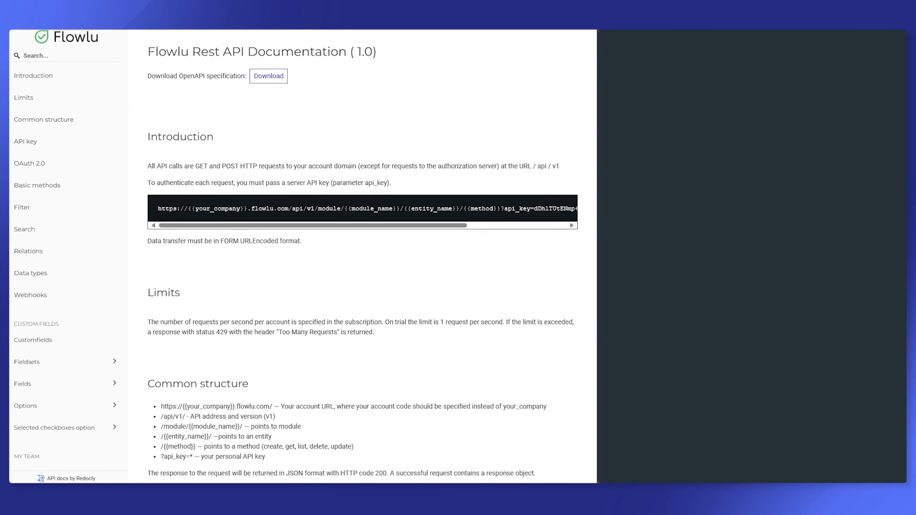
pyautogui.scroll(-1, 363, 258)
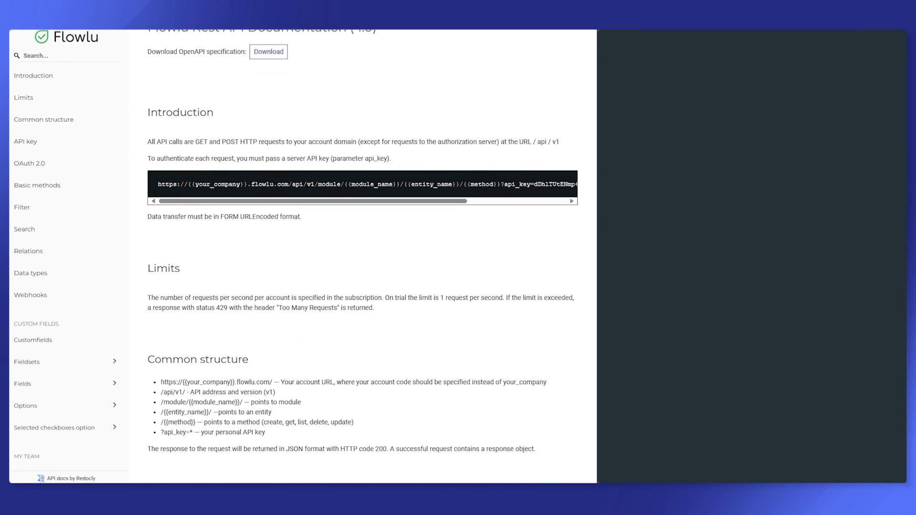
pyautogui.scroll(-4, 363, 258)
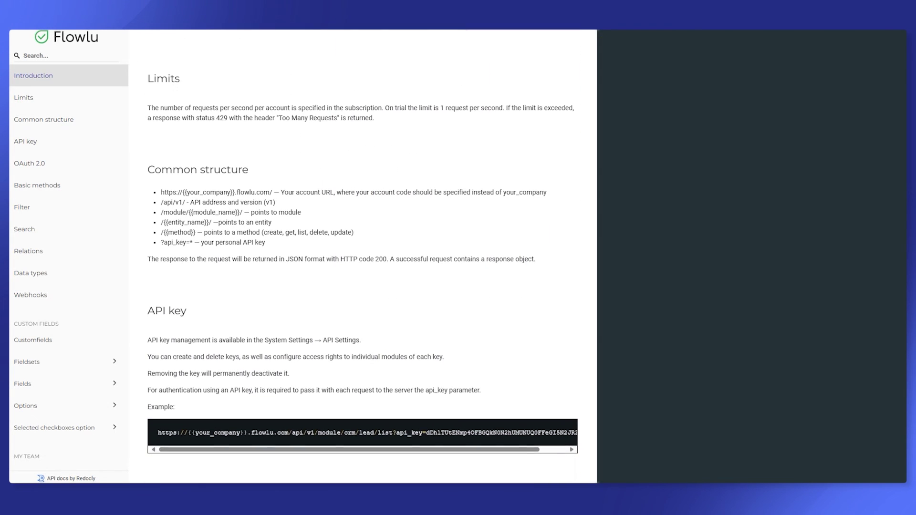
pyautogui.scroll(-4, 362, 258)
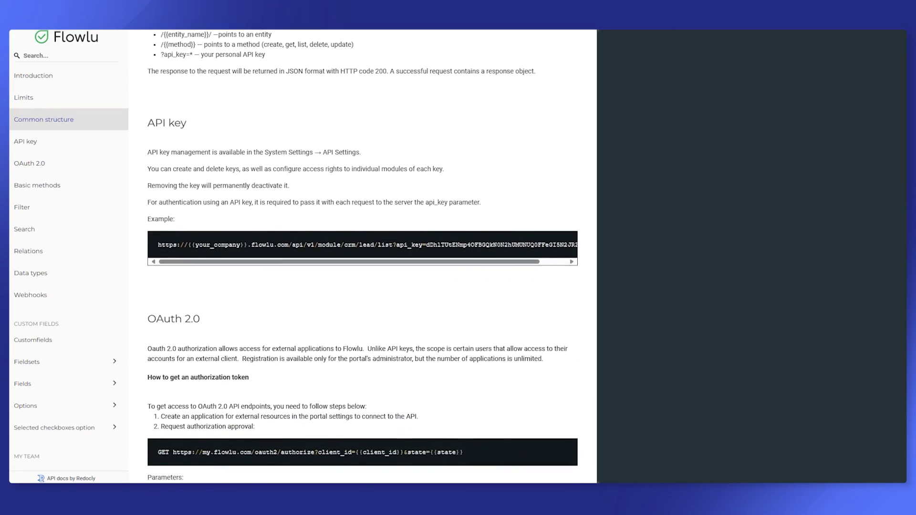